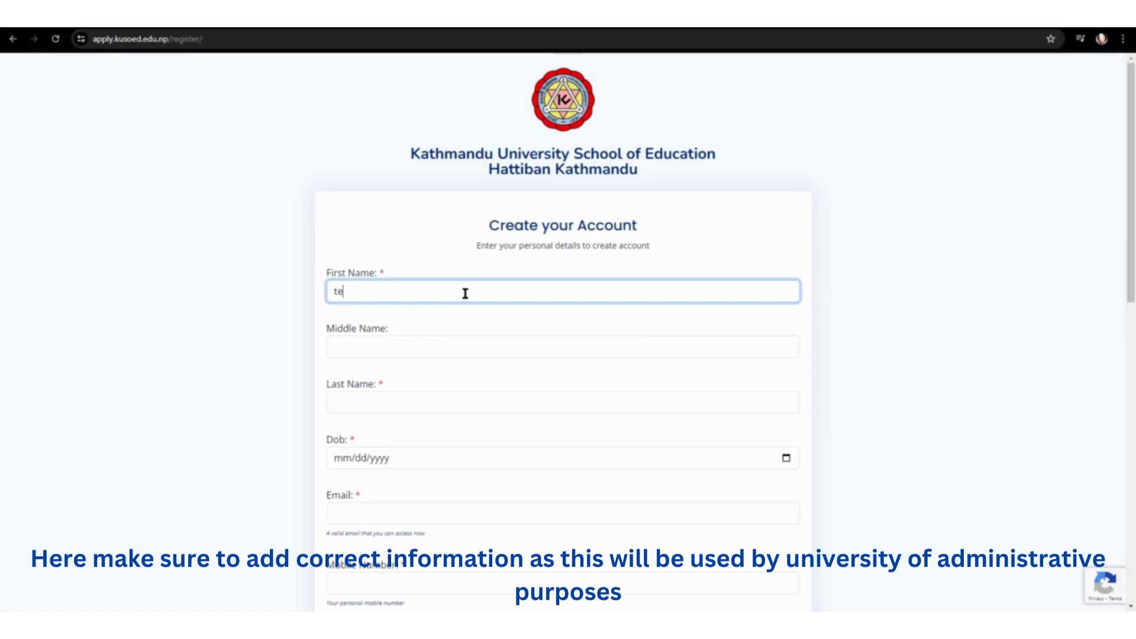
Step: Enter the applicant's middle and last names and date of birth 02/05/2060
left_click(439, 350)
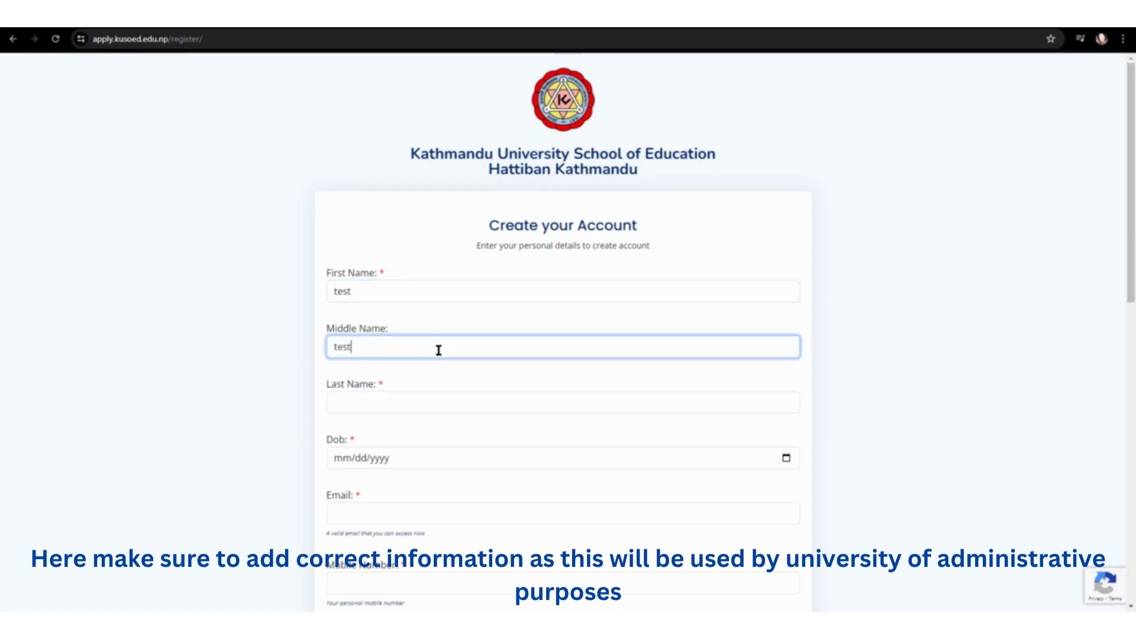
left_click(417, 402)
type("test")
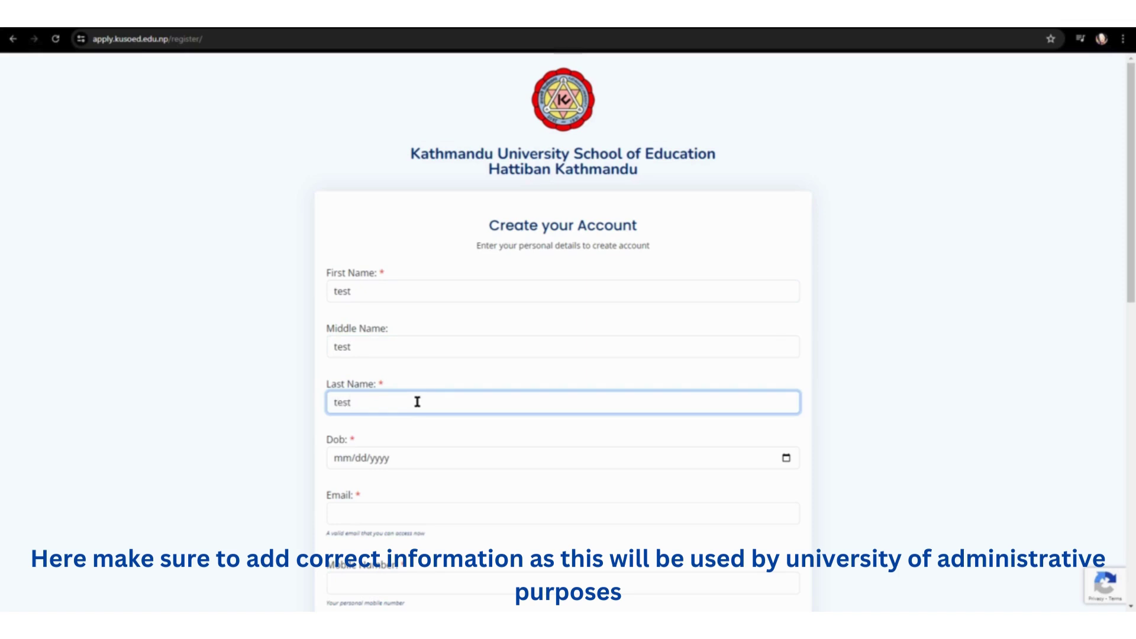
left_click(386, 456)
type("02052")
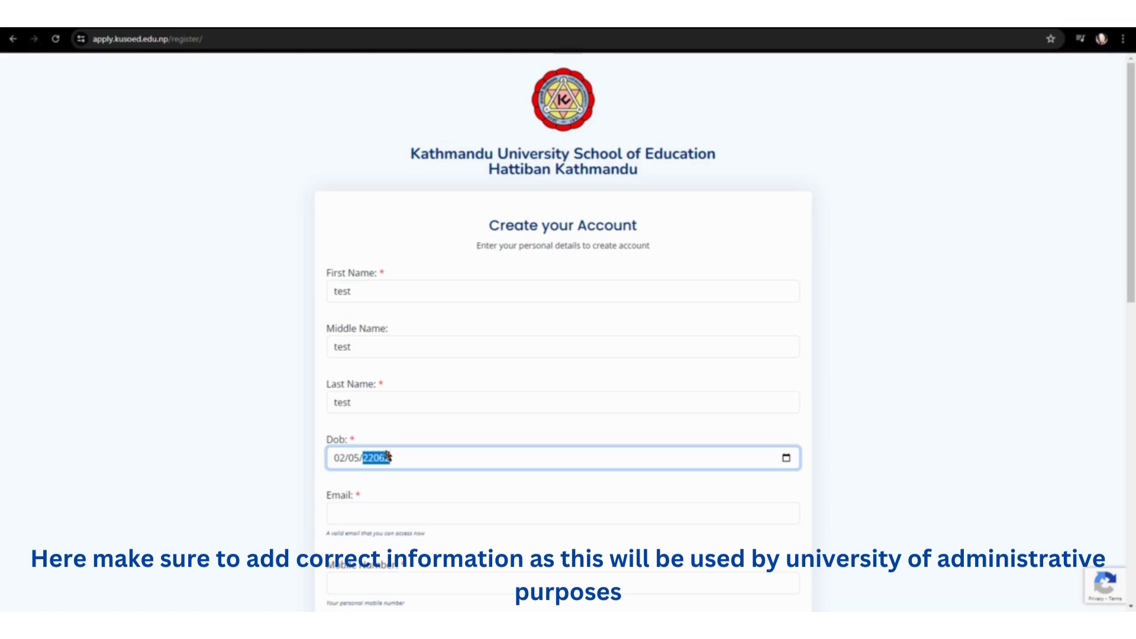
key("BackSpace")
type("2060")
Step: Fill in the applicant's e-mail address and mobile number
left_click(330, 512)
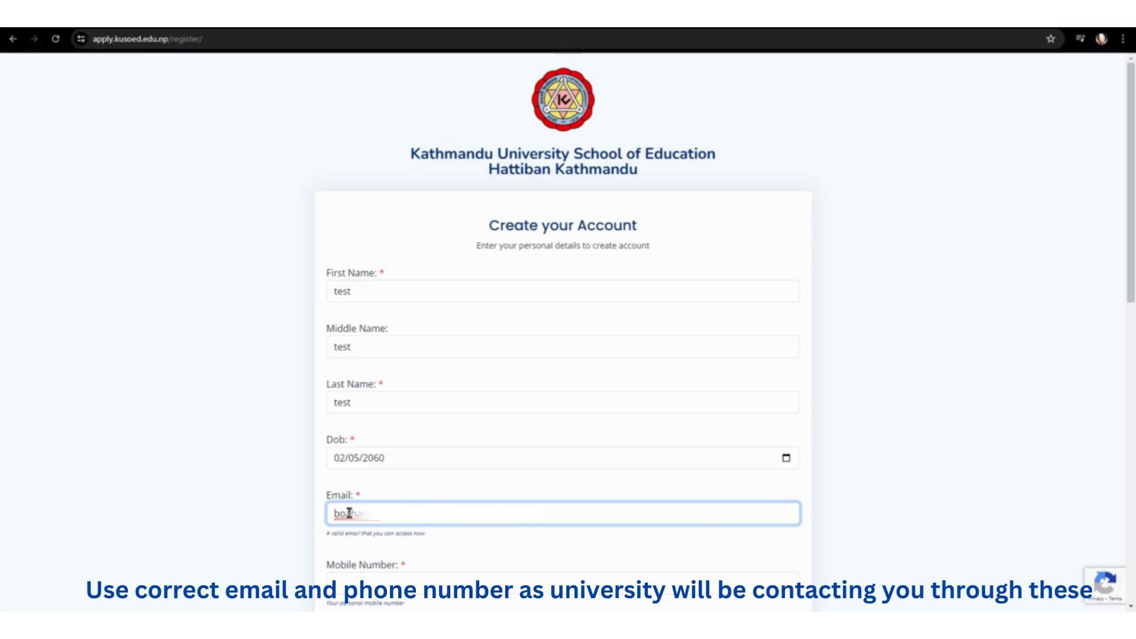
scroll(525, 548, "down", 2)
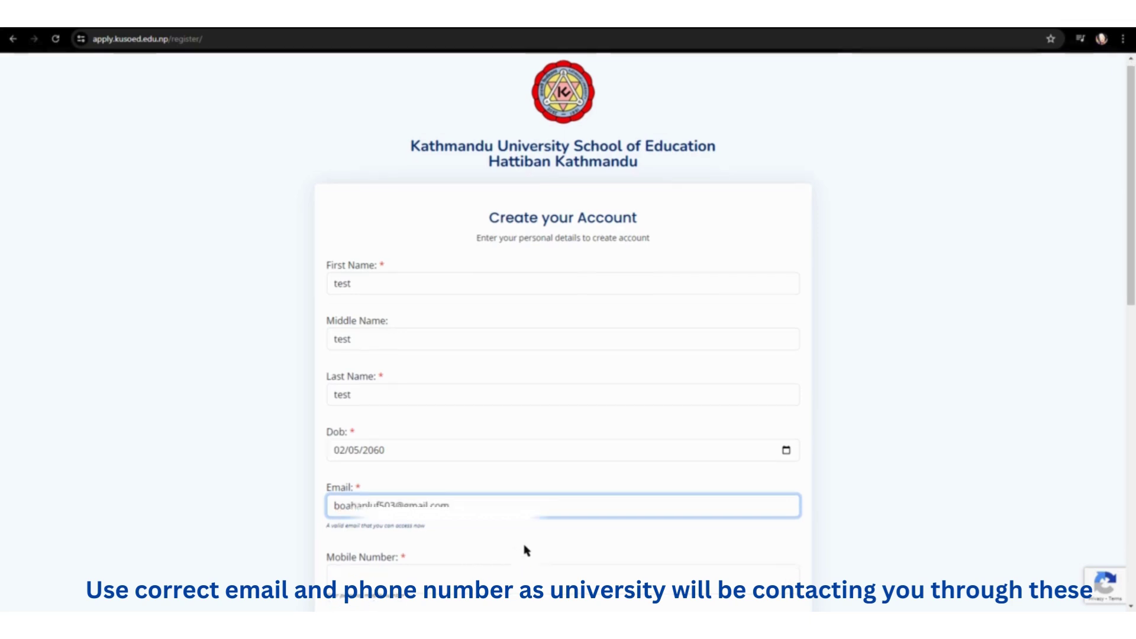
left_click(467, 467)
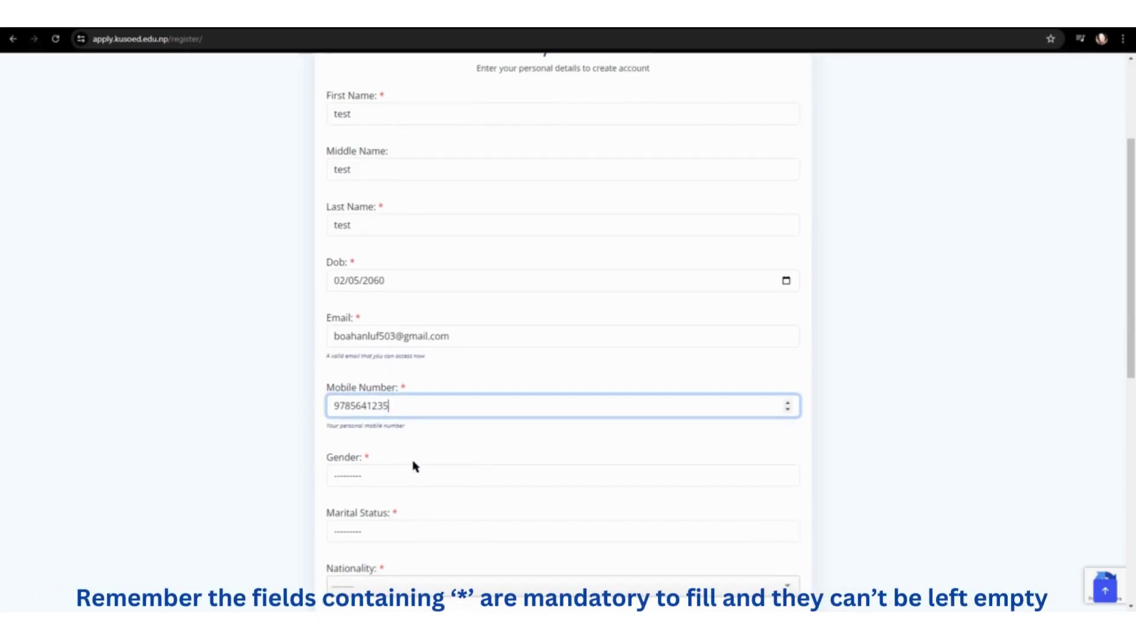
Step: Set gender to Female, marital status to Single and nationality to Nepal
left_click(413, 476)
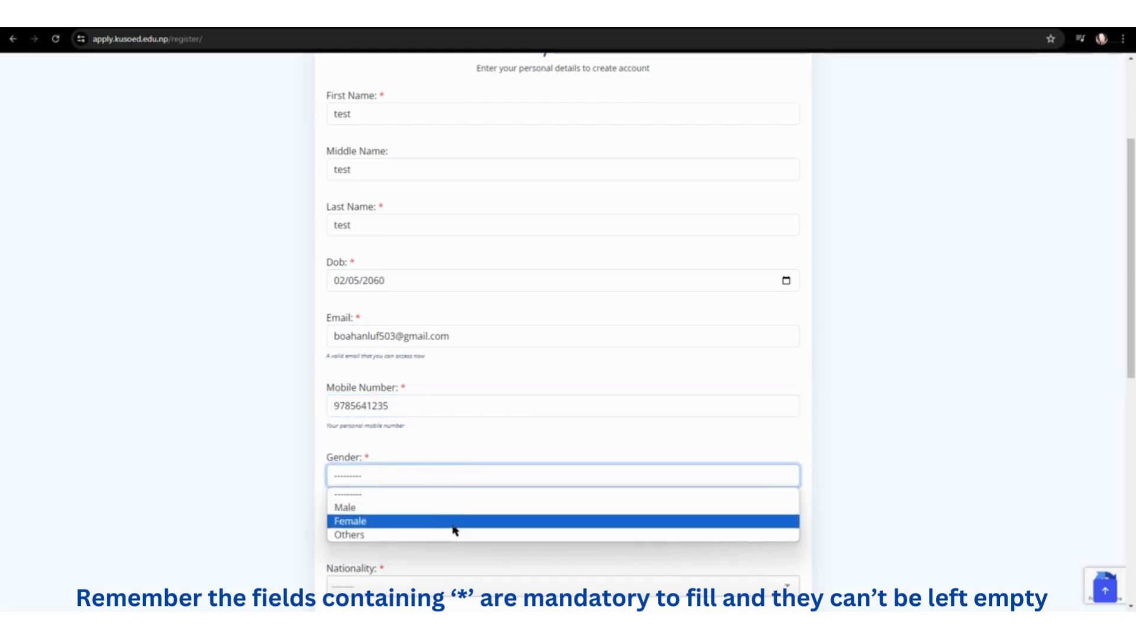
left_click(453, 522)
scroll(450, 517, "down", 1)
left_click(438, 472)
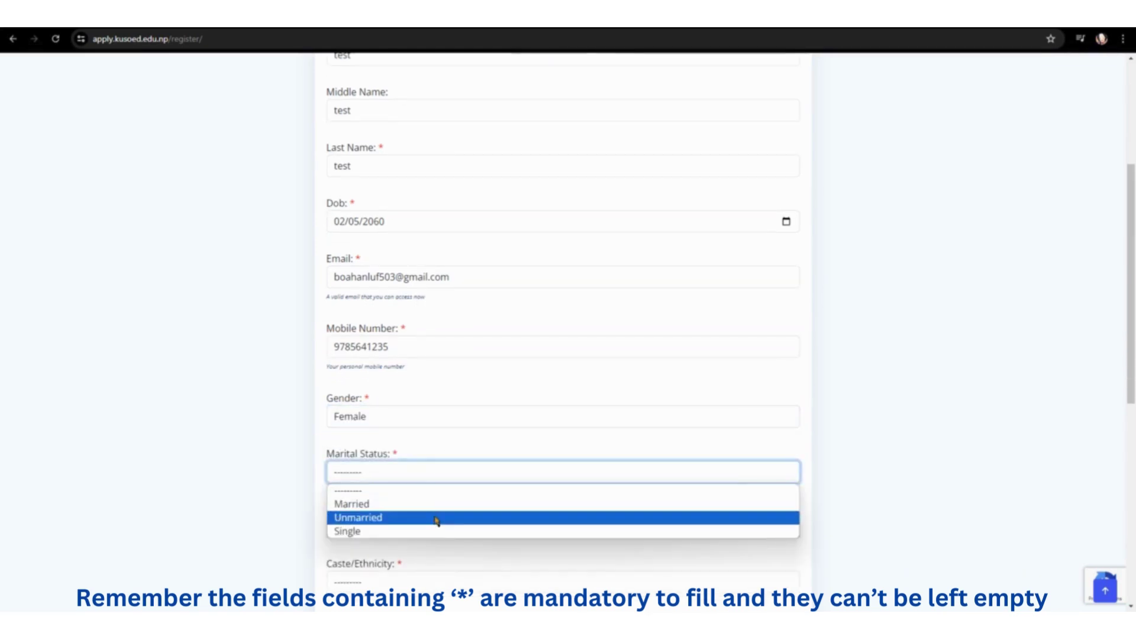
left_click(435, 531)
scroll(441, 497, "down", 1)
left_click(441, 470)
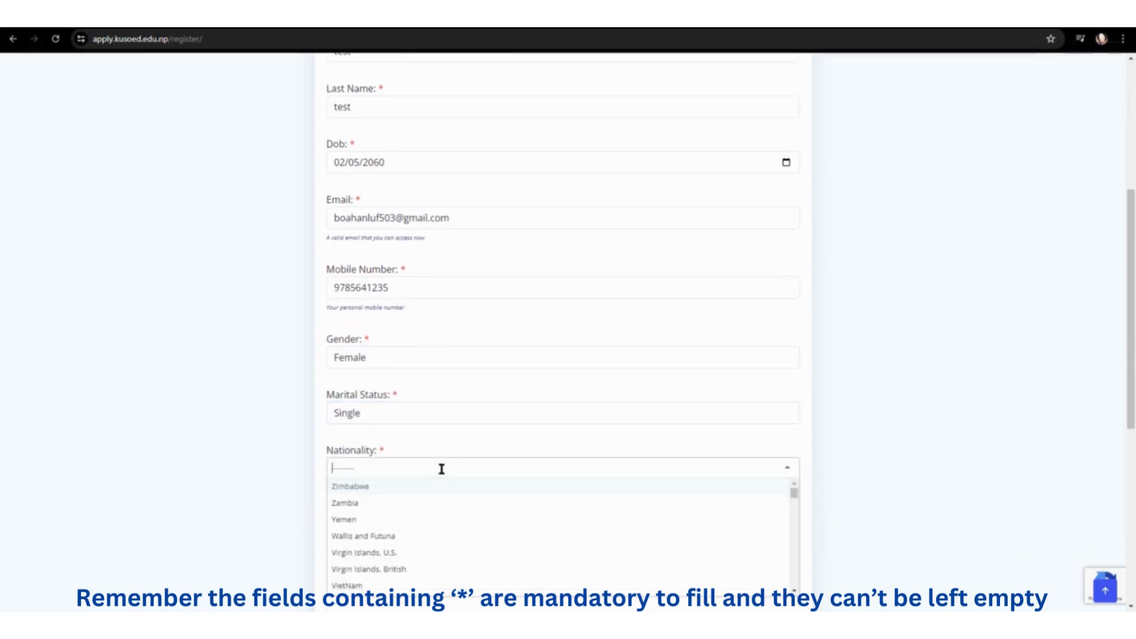
type("nep")
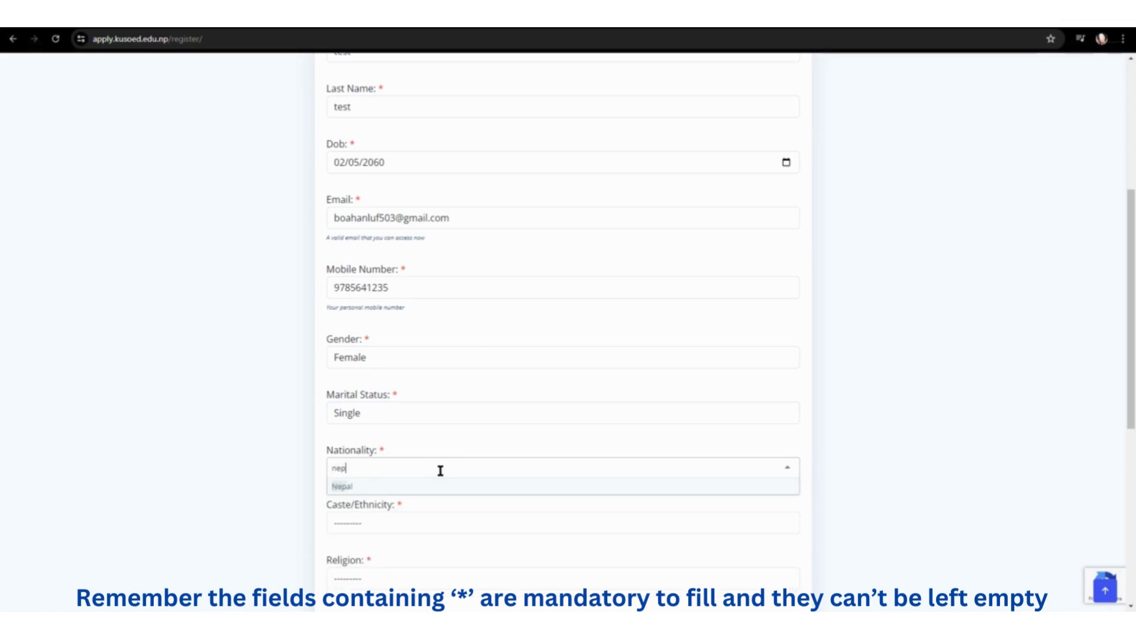
key("Return")
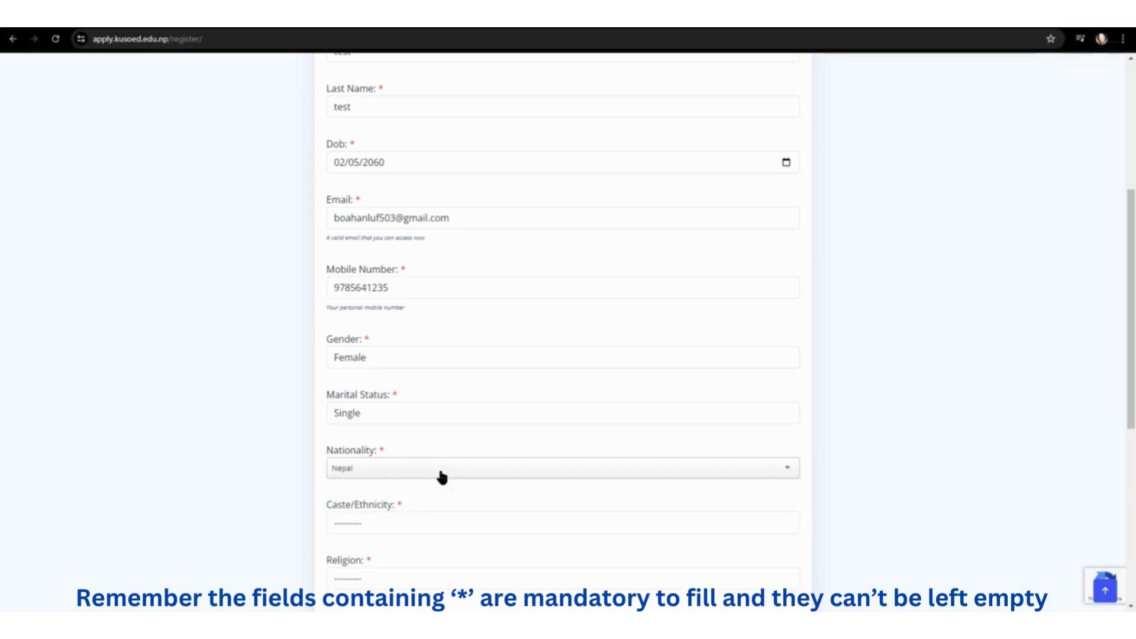
Step: Choose Chhetri as caste, Hindu as religion and Nepali as mother tongue
left_click(421, 532)
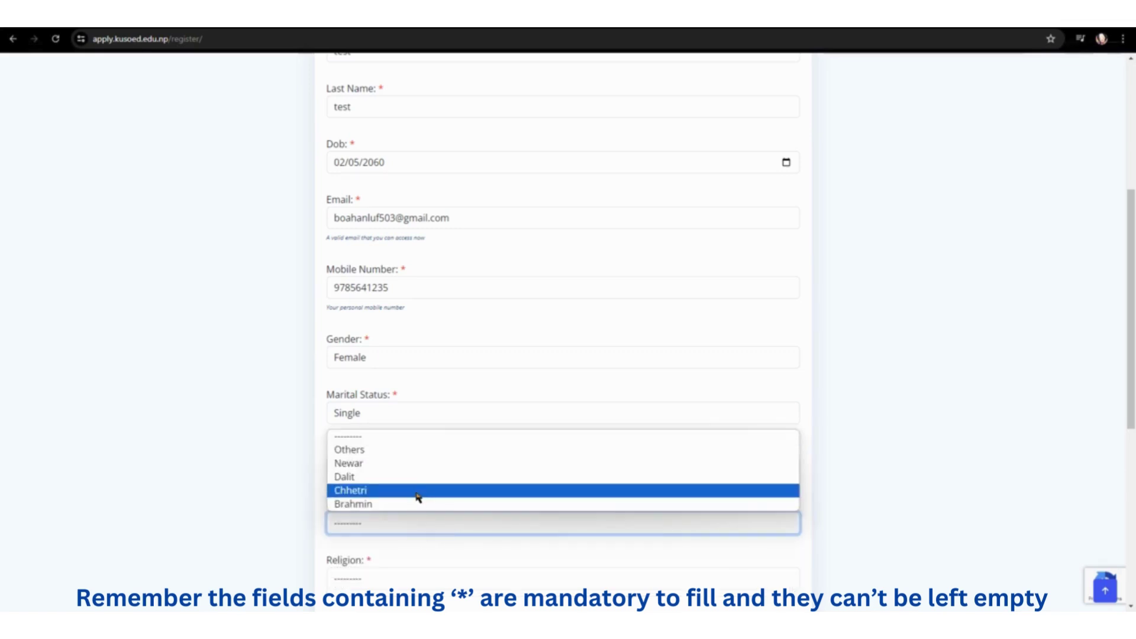
left_click(419, 496)
scroll(419, 497, "down", 1)
scroll(424, 479, "down", 1)
left_click(427, 464)
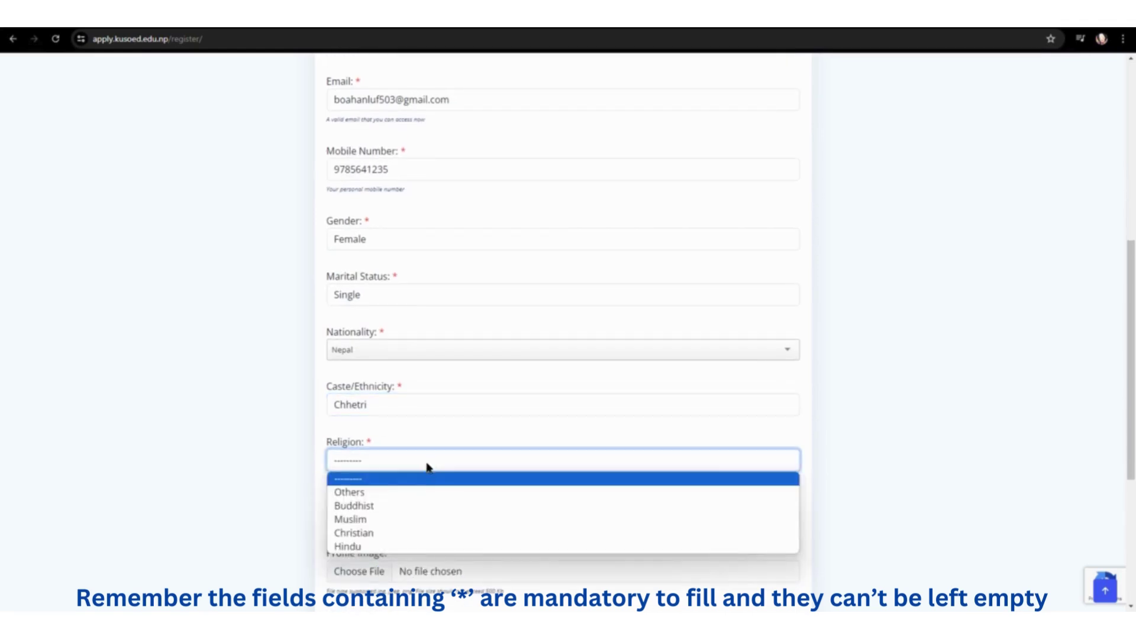
left_click(407, 549)
scroll(420, 513, "down", 1)
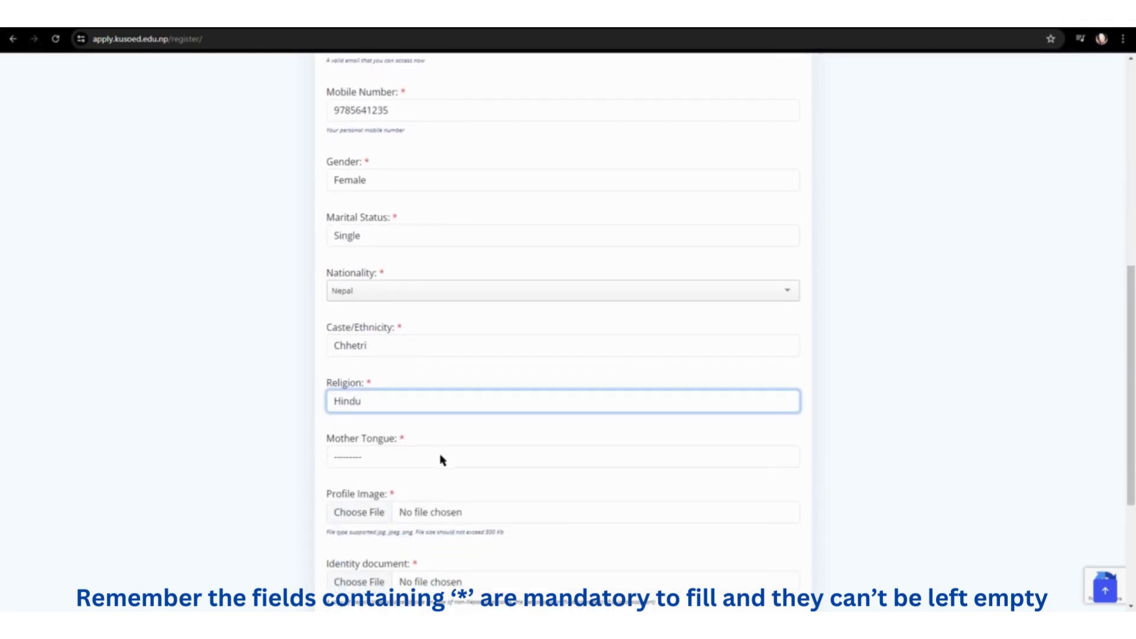
left_click(440, 459)
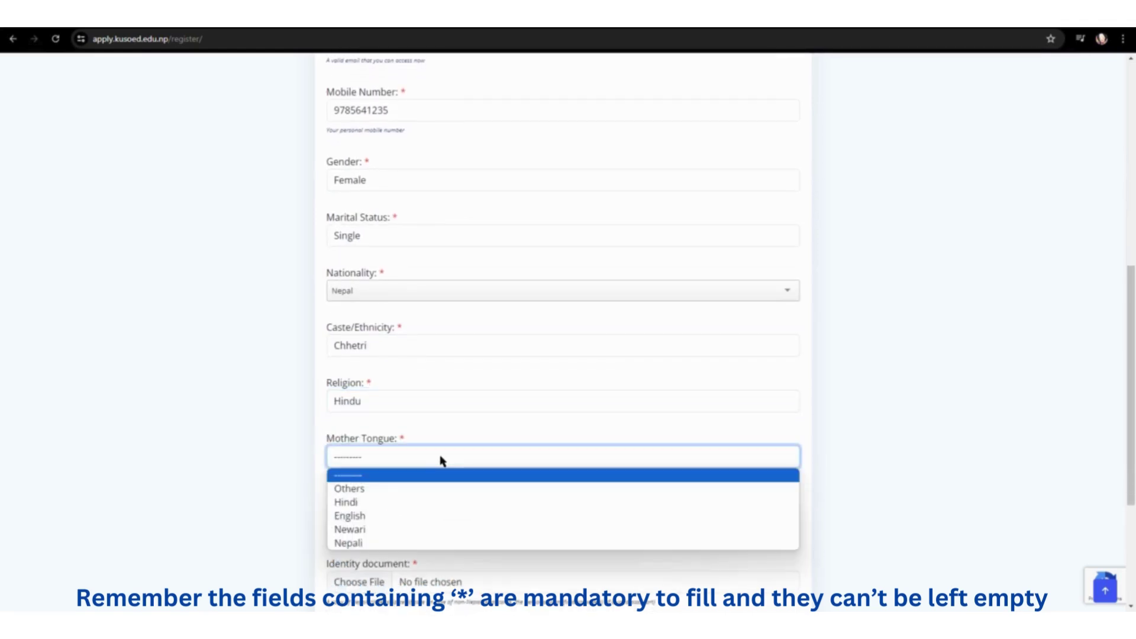
left_click(436, 542)
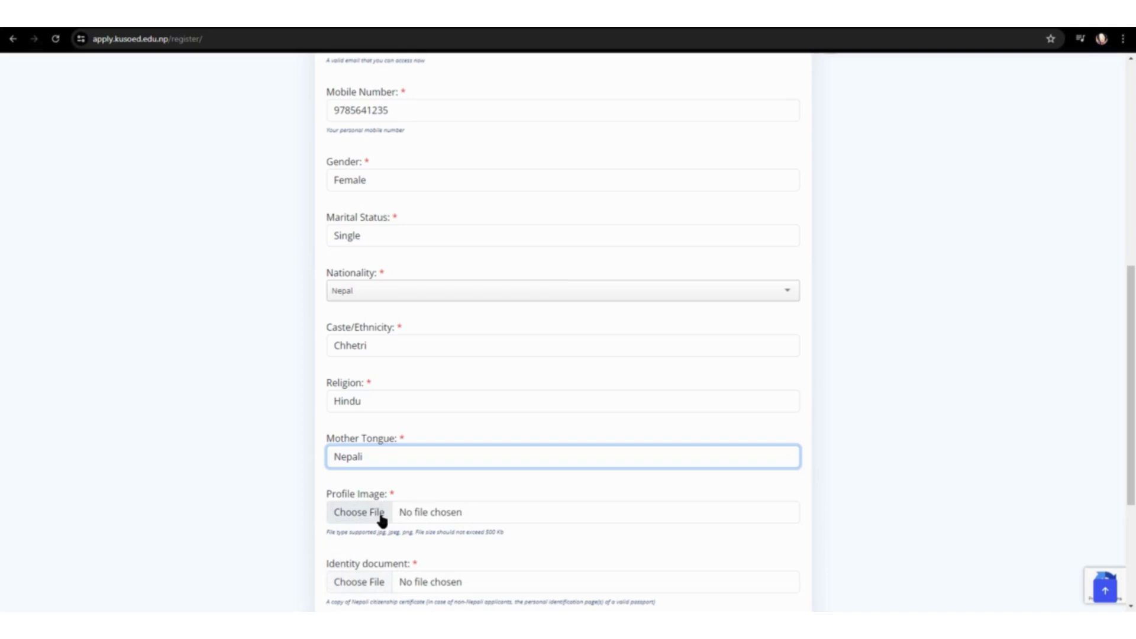
left_click(381, 516)
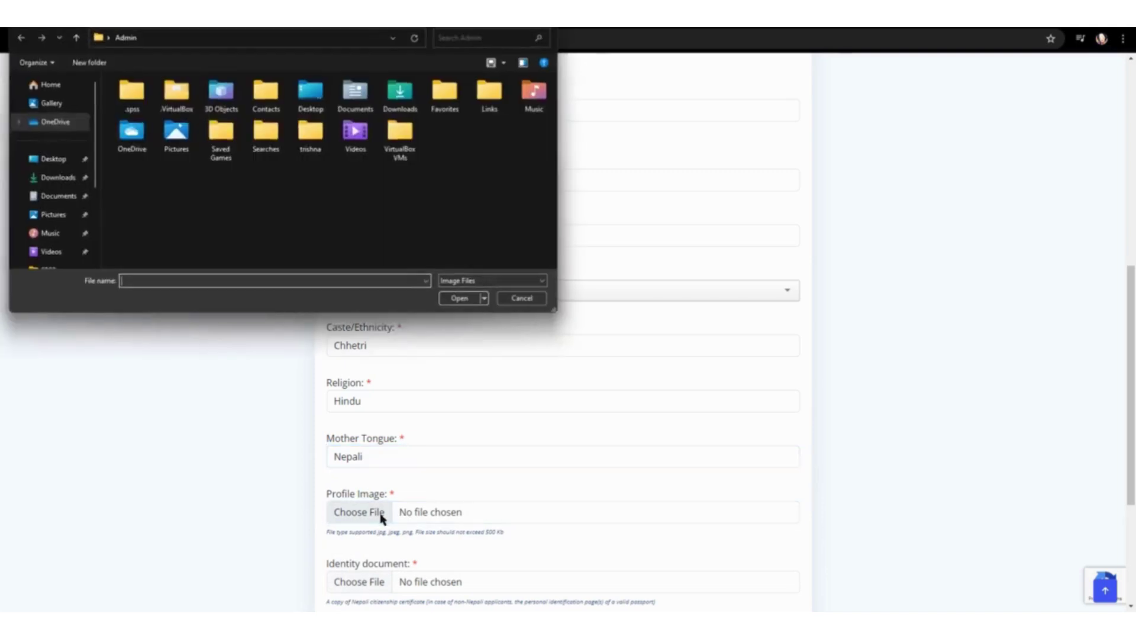
Step: Attach profile.jpg from Downloads as the profile image
left_click(55, 178)
left_click(133, 133)
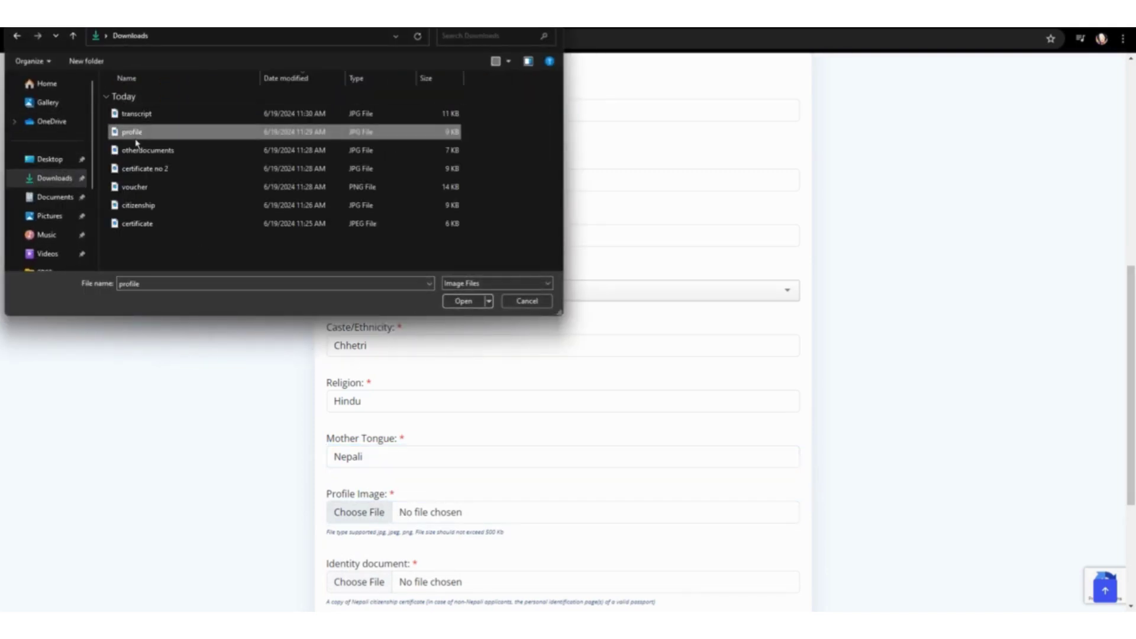
left_click(464, 302)
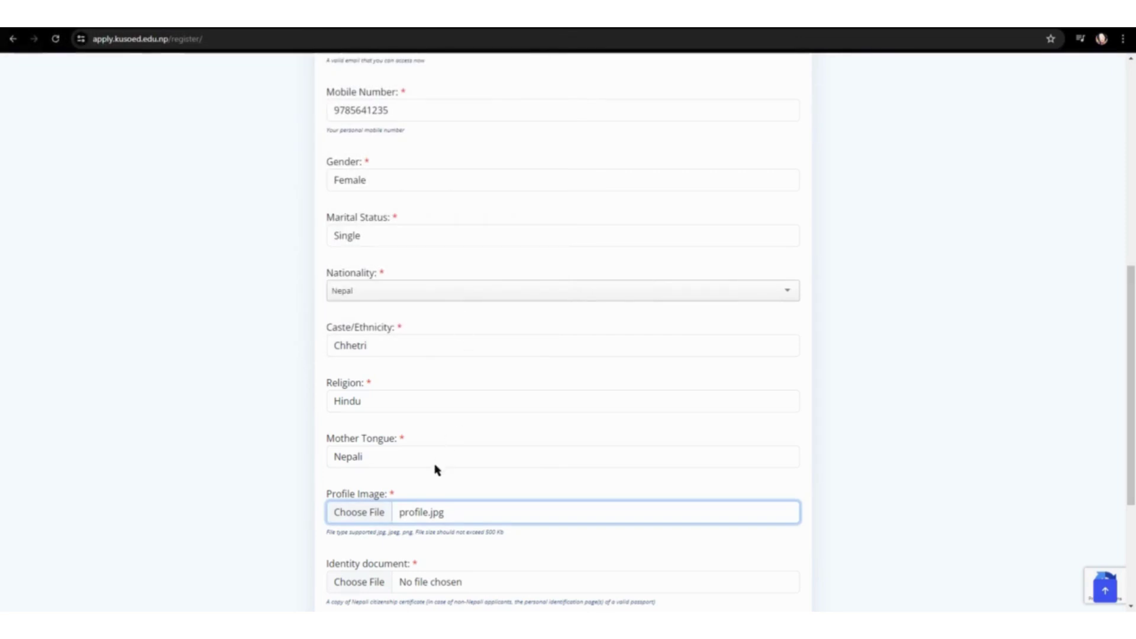
scroll(432, 474, "down", 1)
Step: Attach citizenship.jpg as the identity document
left_click(362, 523)
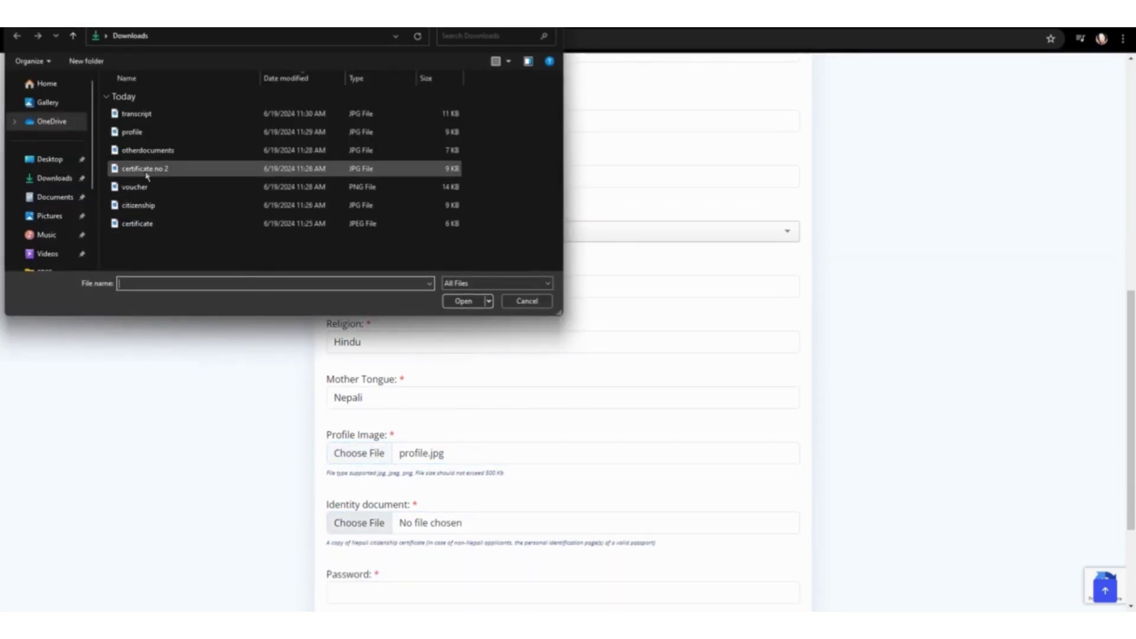
left_click(151, 206)
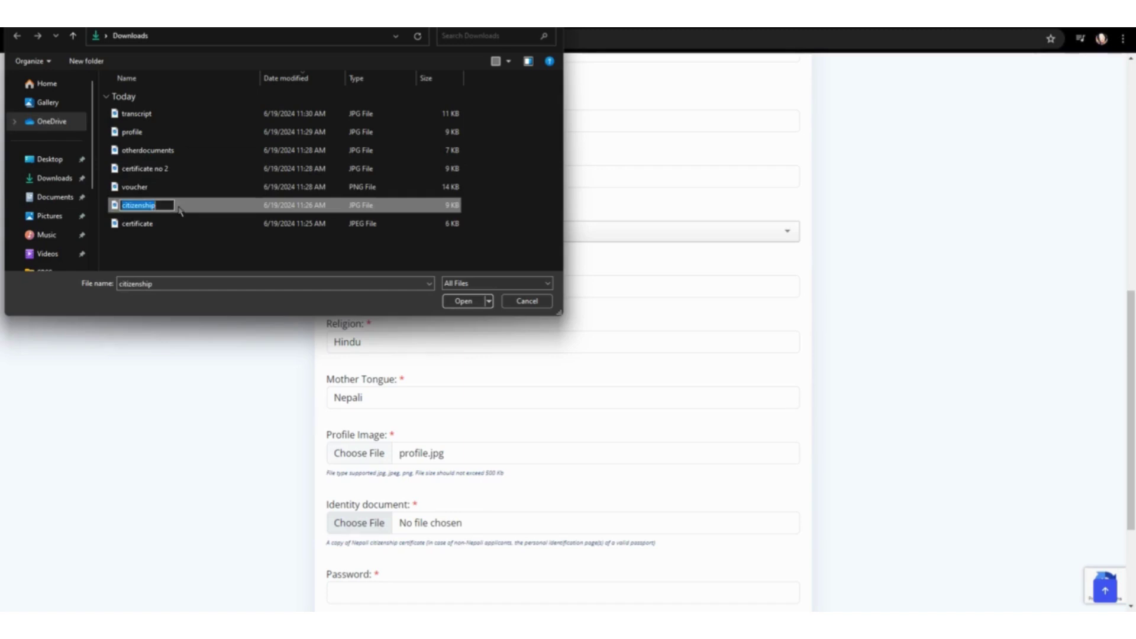
left_click(464, 300)
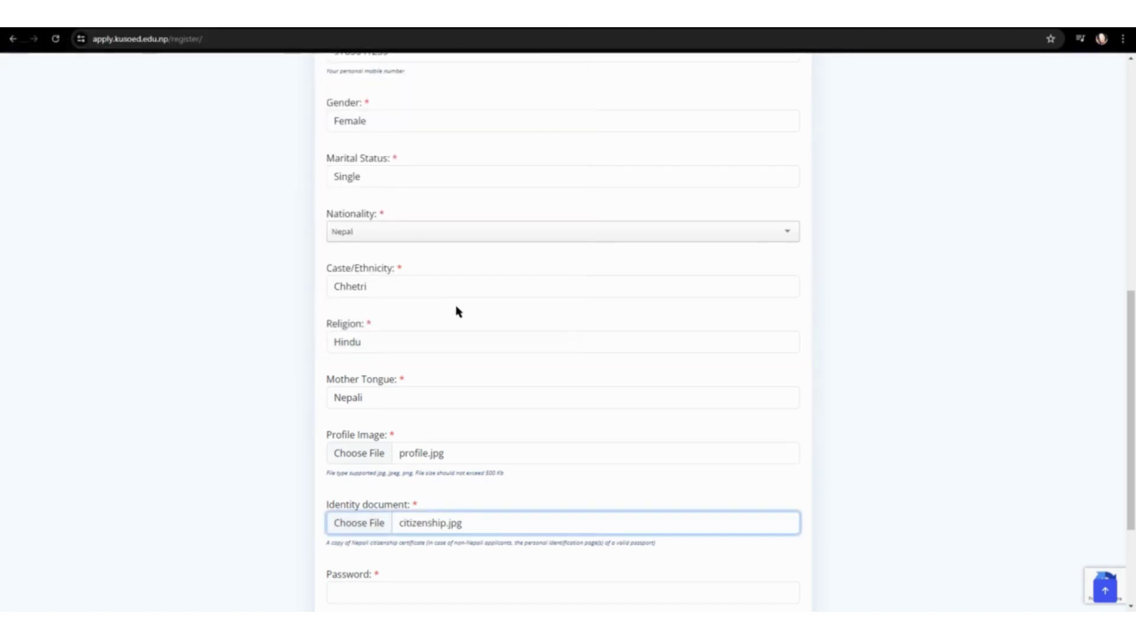
scroll(457, 314, "down", 2)
scroll(457, 326, "down", 1)
left_click(432, 421)
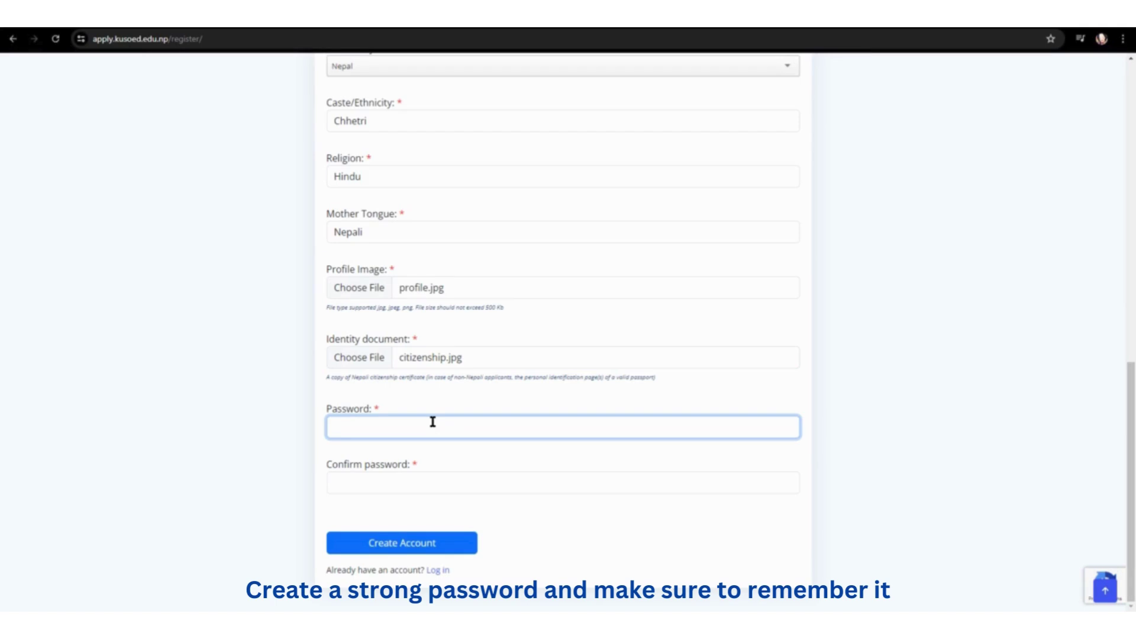
Step: Enter and confirm the account password, then submit the registration
type("••")
left_click(393, 480)
type("••")
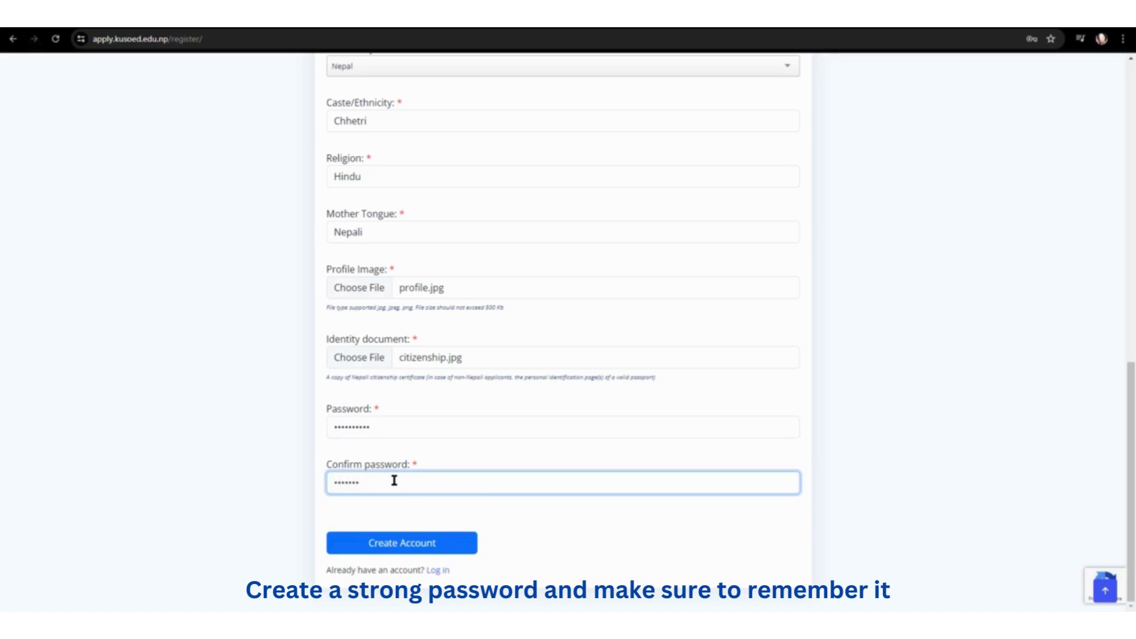
left_click(402, 542)
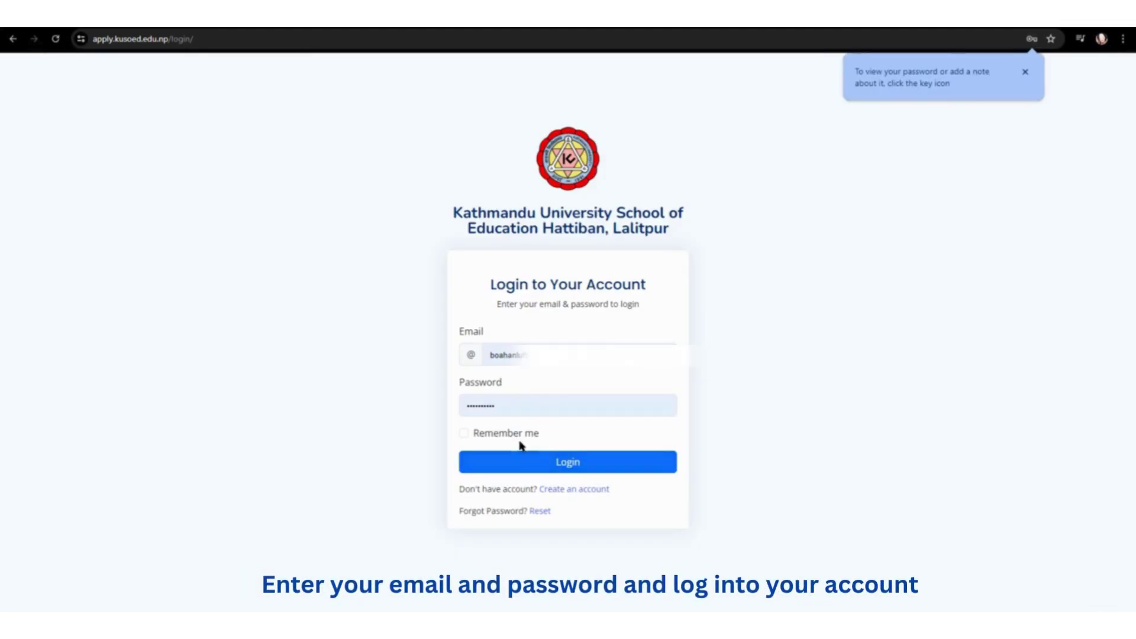
Step: Log in, check the B Ed in TCSOL application, then go to the profile's Address section
left_click(505, 471)
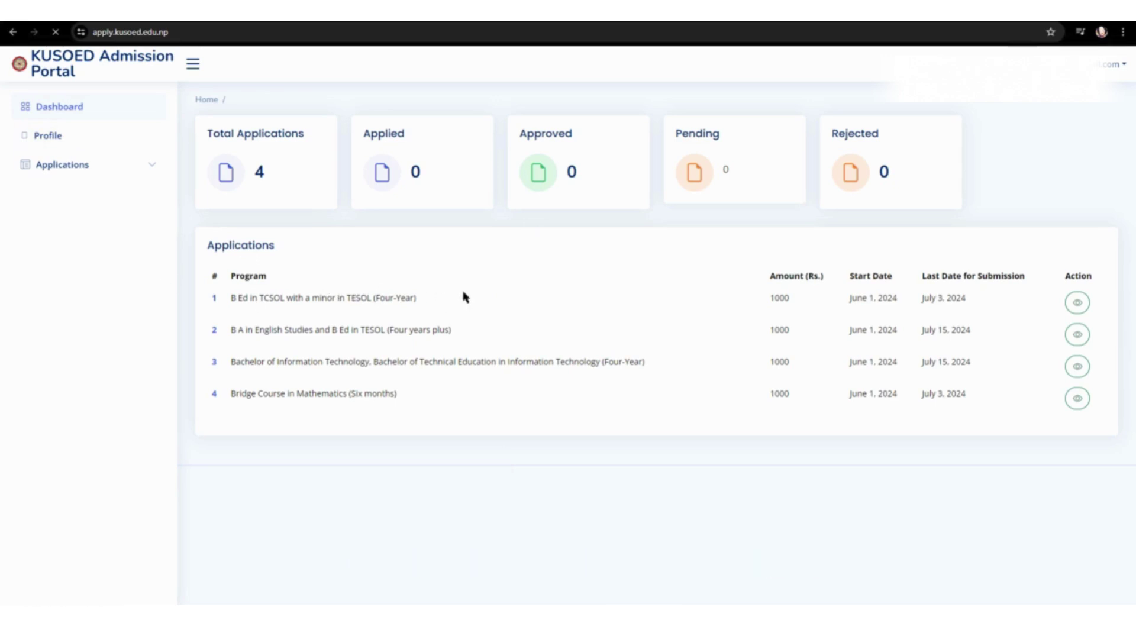
left_click(1078, 302)
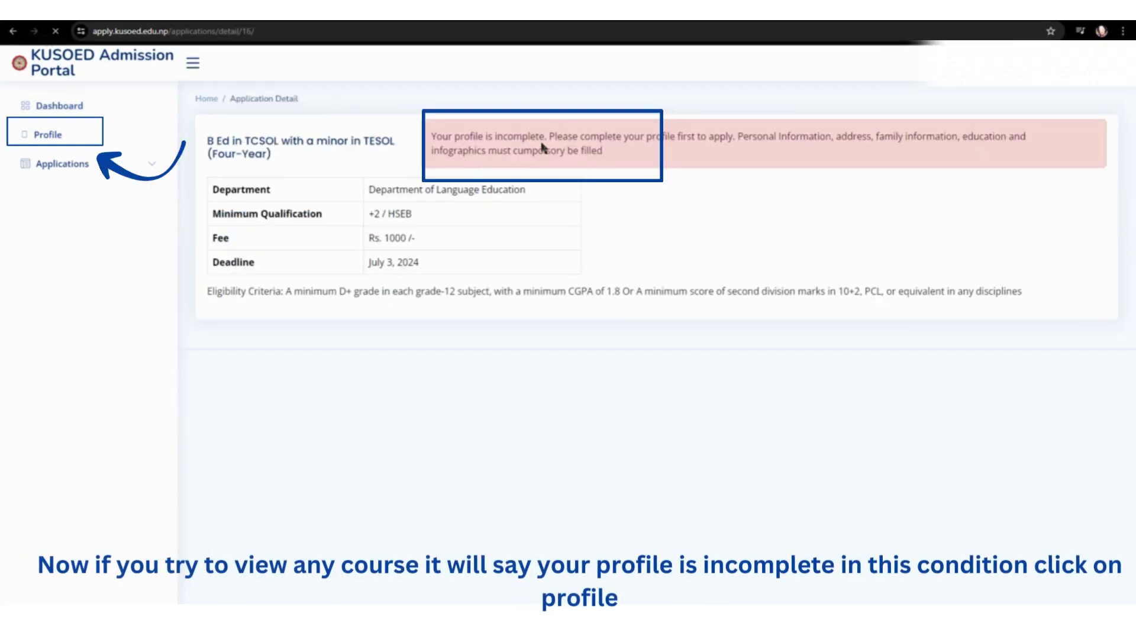
left_click_drag(545, 137, 434, 138)
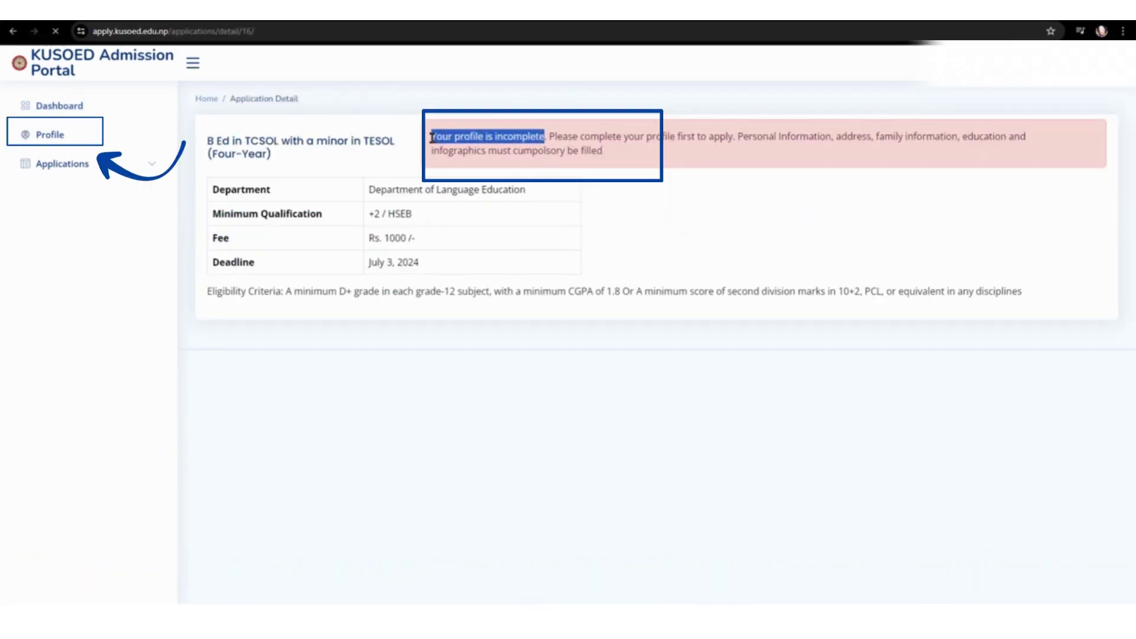
left_click(81, 139)
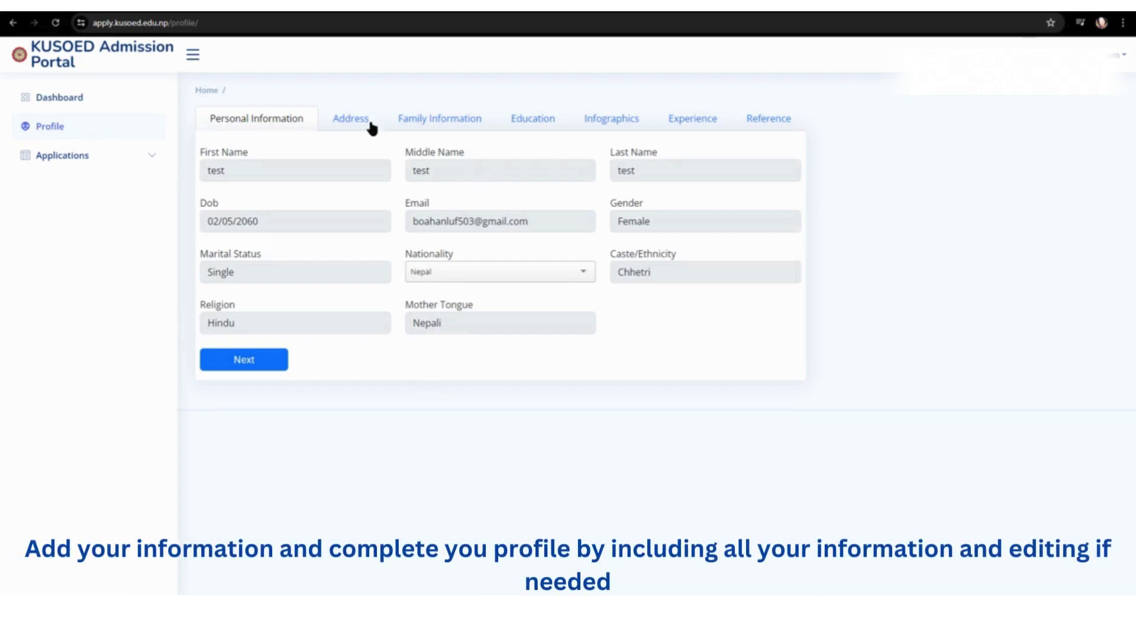
left_click(366, 127)
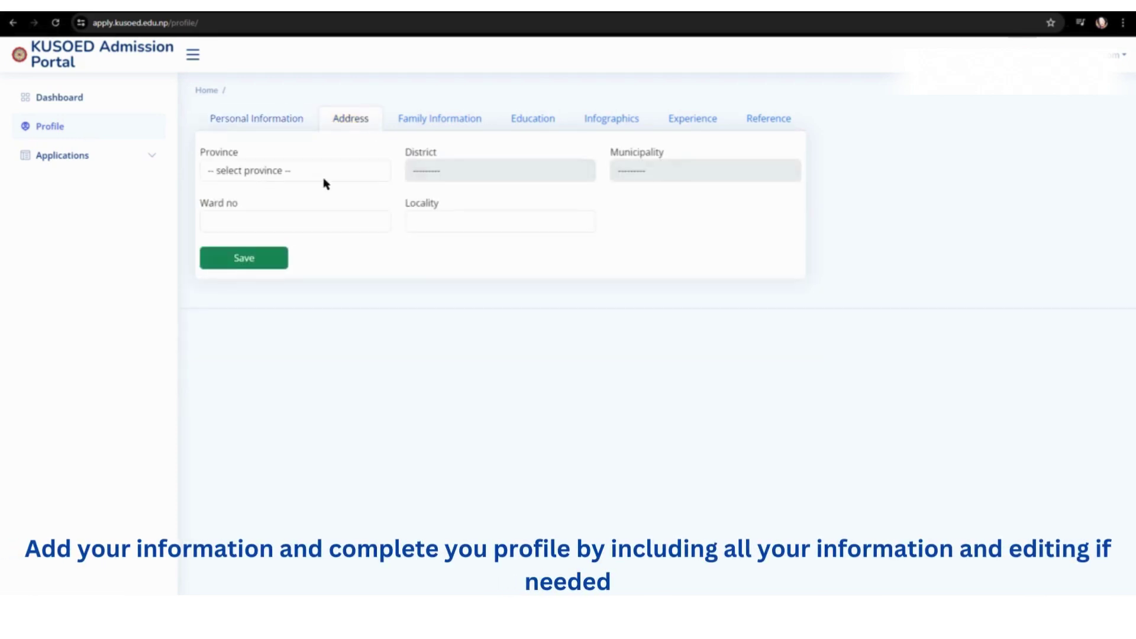
Step: Select Bagmati province, Kavrepalanchok district and Banepa municipality
left_click(337, 174)
left_click(319, 230)
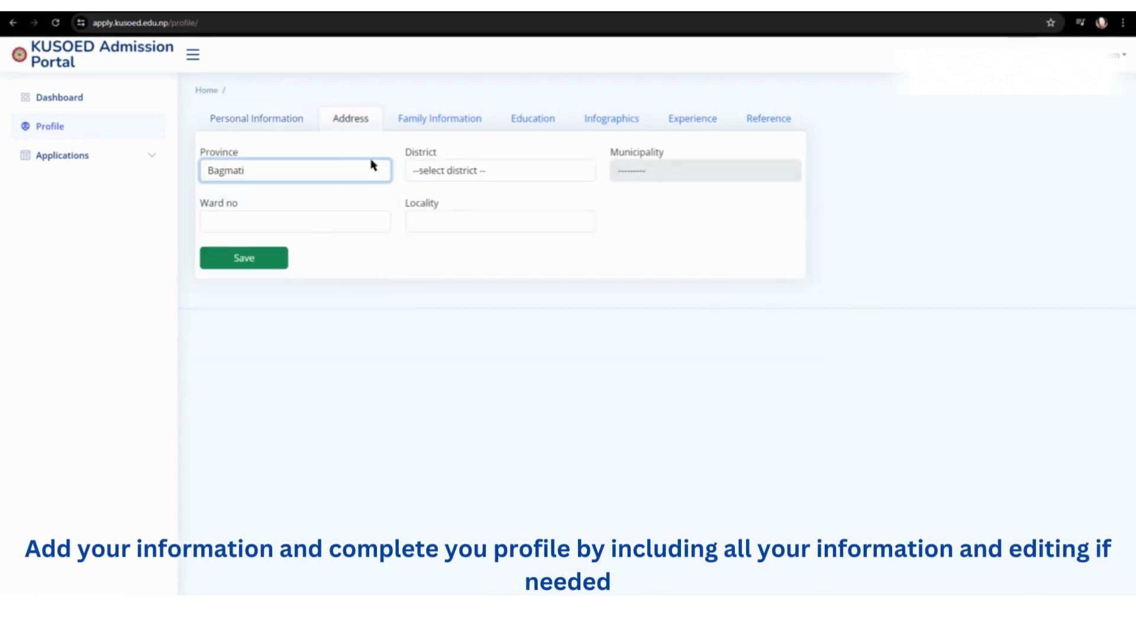
left_click(459, 170)
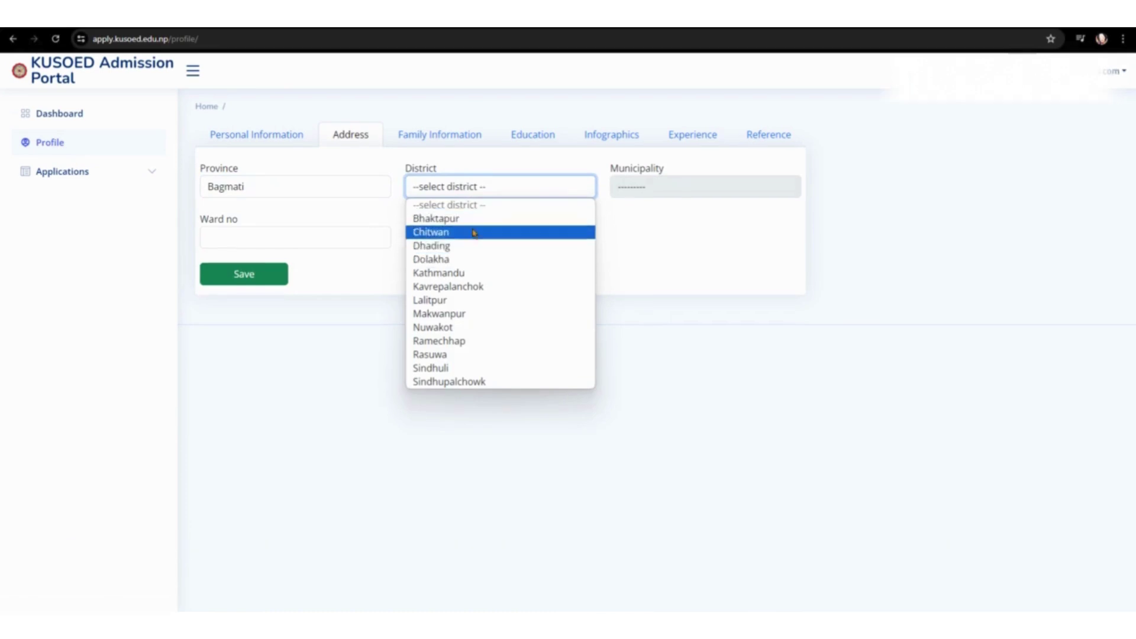
left_click(468, 270)
left_click(654, 188)
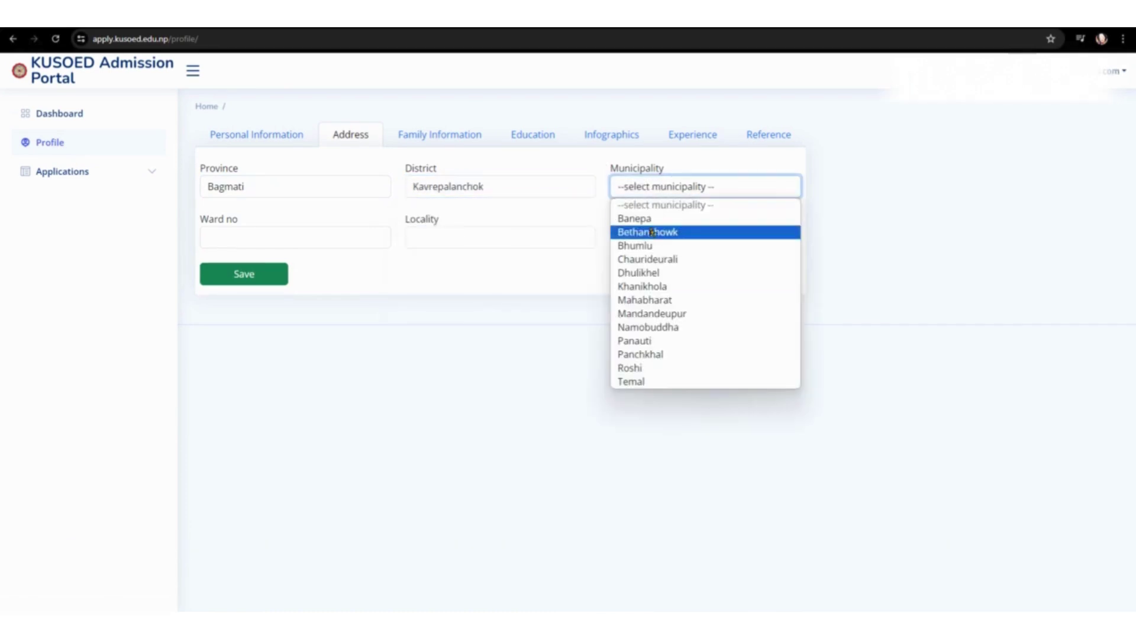
left_click(654, 219)
left_click(308, 239)
left_click(474, 187)
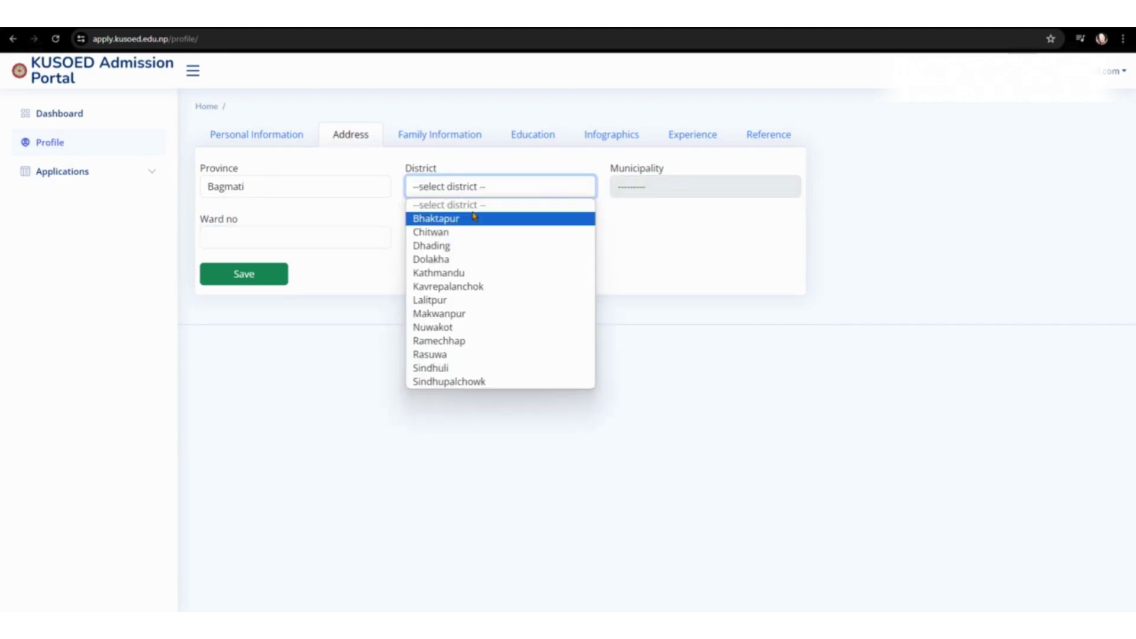
left_click(467, 287)
left_click(651, 188)
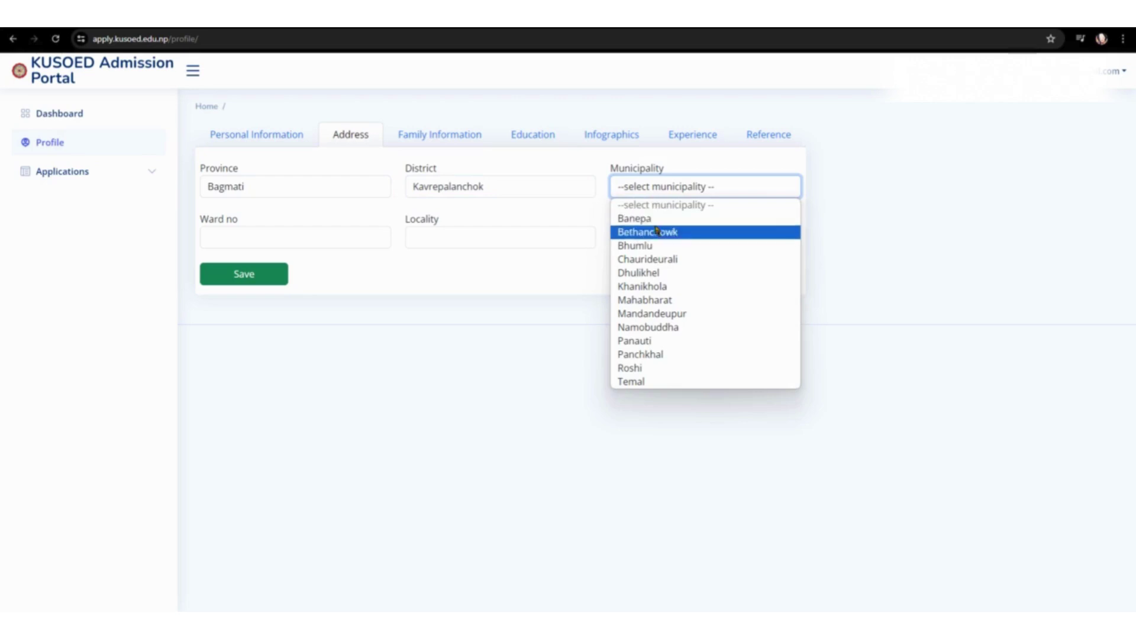
left_click(651, 219)
left_click(299, 245)
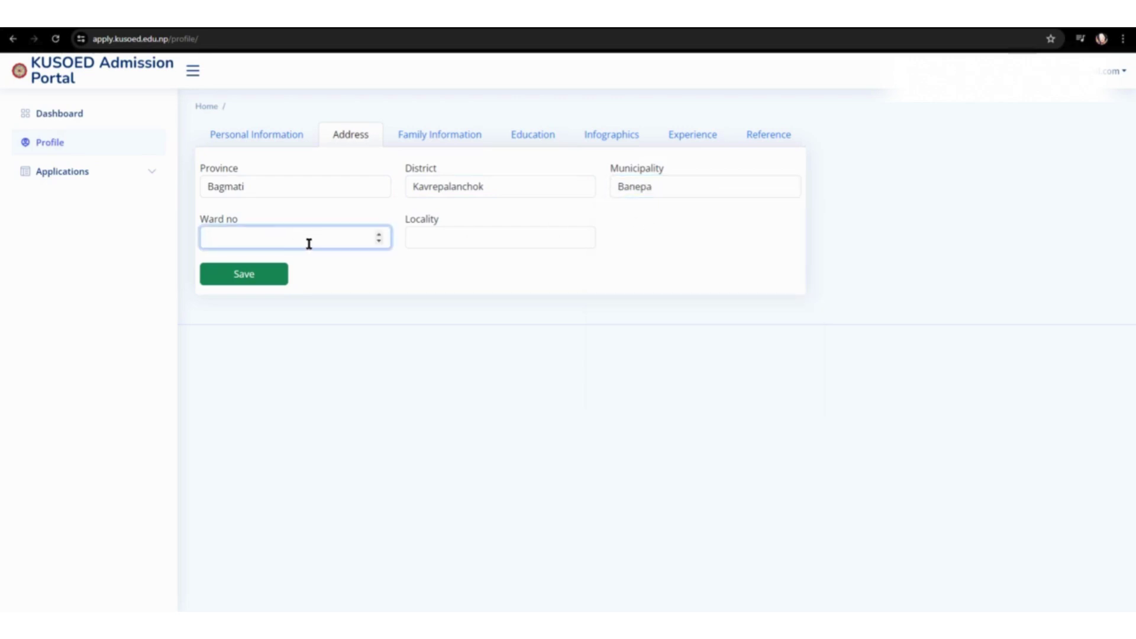
left_click(474, 187)
left_click(482, 286)
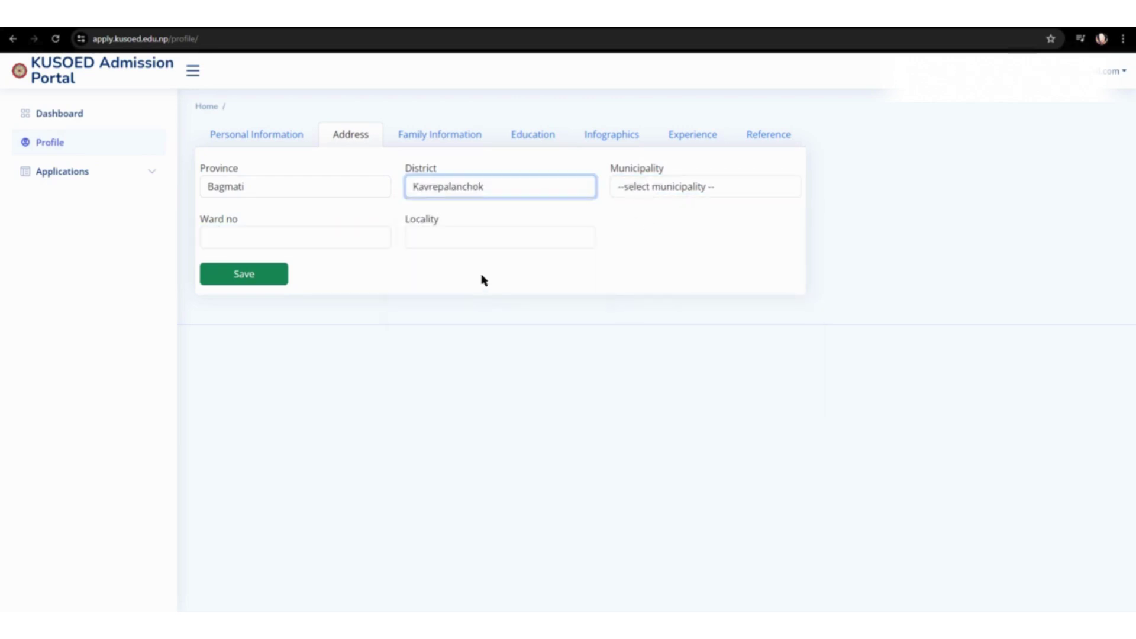
left_click(652, 189)
left_click(634, 219)
Step: Enter ward 10 and locality banepa, then save the address
left_click(307, 240)
type("10")
left_click(474, 238)
type("banep")
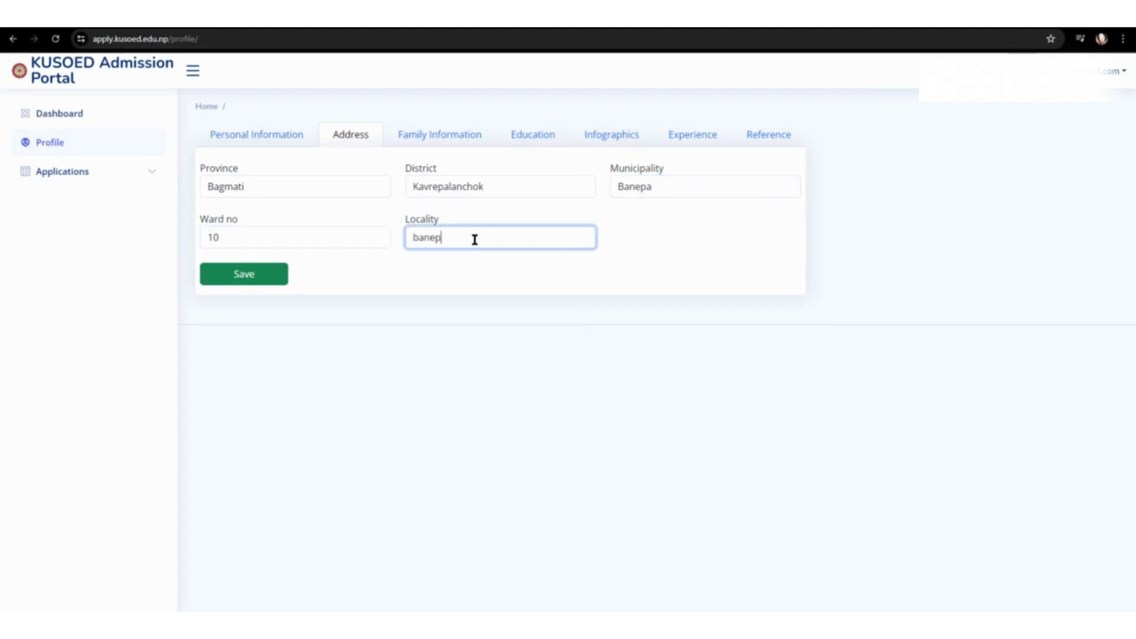
type("a")
left_click(279, 277)
Step: Fill in the father's name and phone, and the mother's name, occupation and phone
left_click(312, 188)
type("testtest")
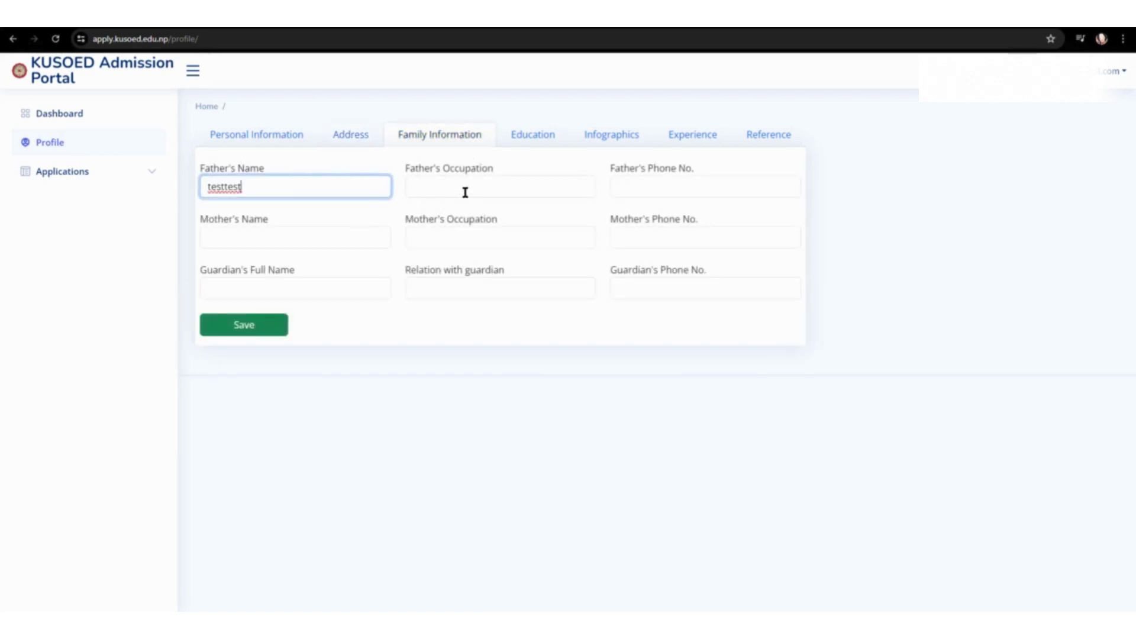
left_click(471, 192)
type("testtest")
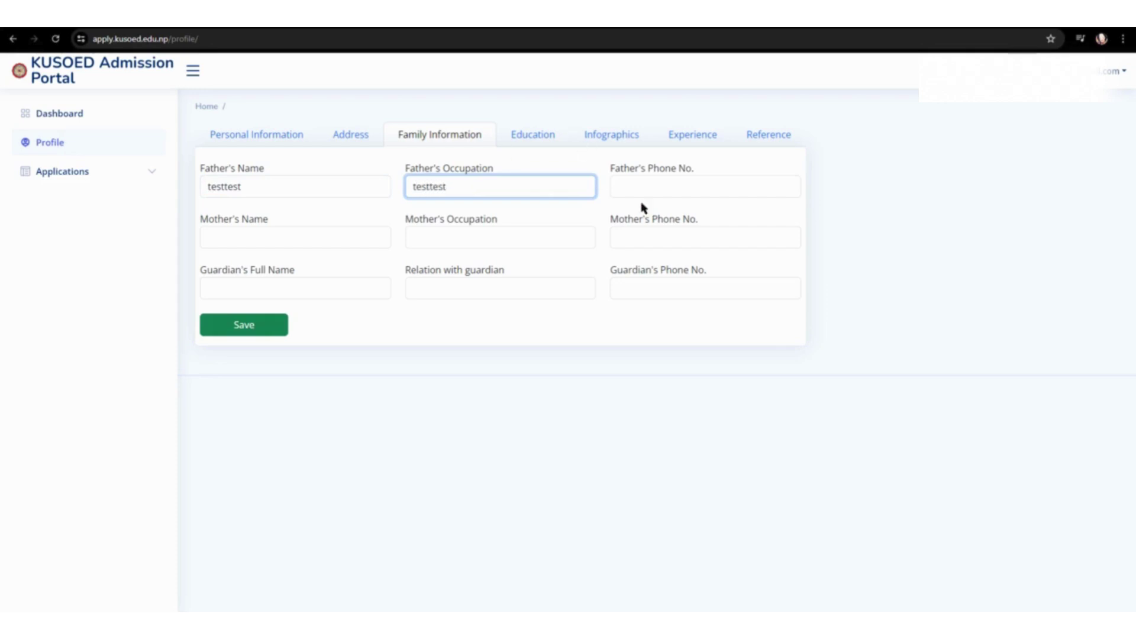
left_click(656, 190)
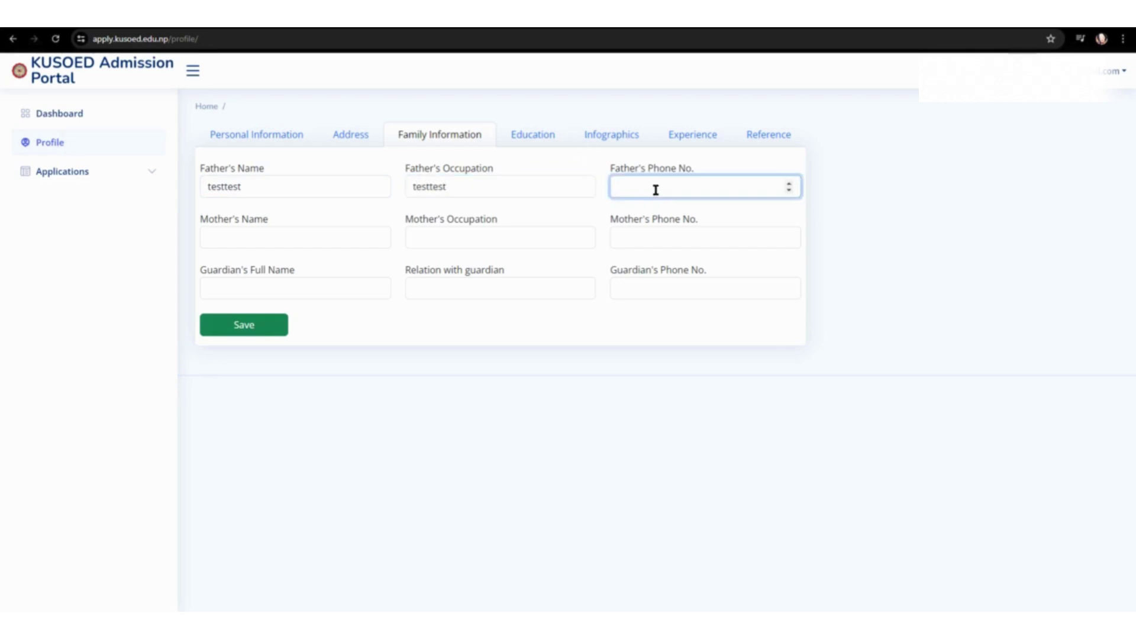
left_click(276, 233)
type("testtest")
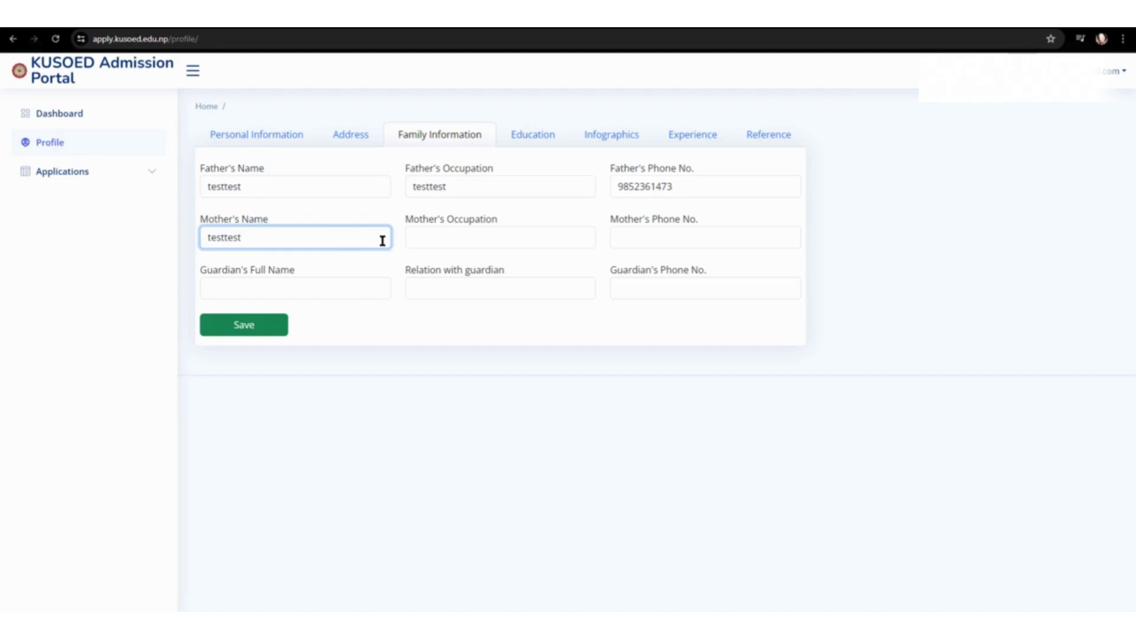
left_click(416, 236)
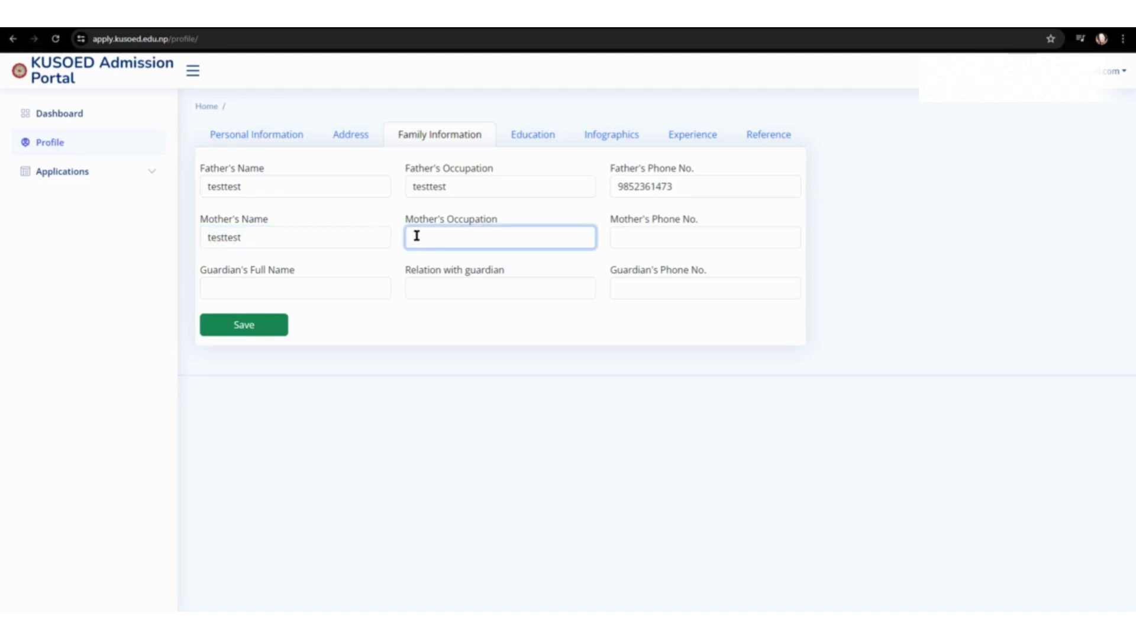
type("testtest")
left_click(695, 233)
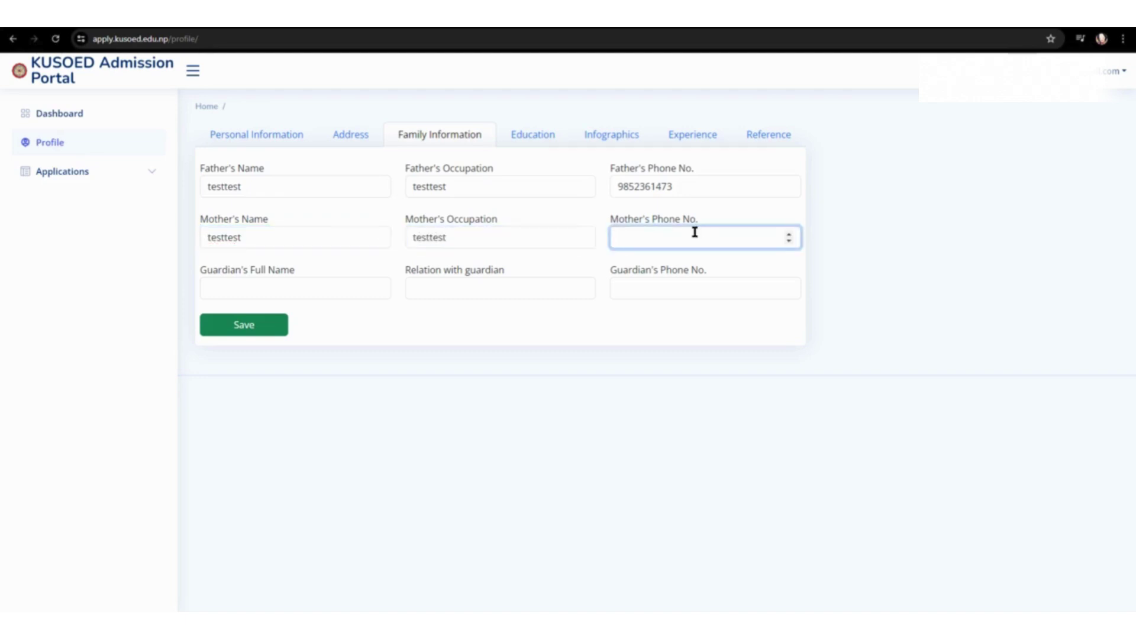
Step: Enter the guardian's name, relation and phone number, then save the family information
left_click(278, 285)
type("testtest")
left_click(411, 287)
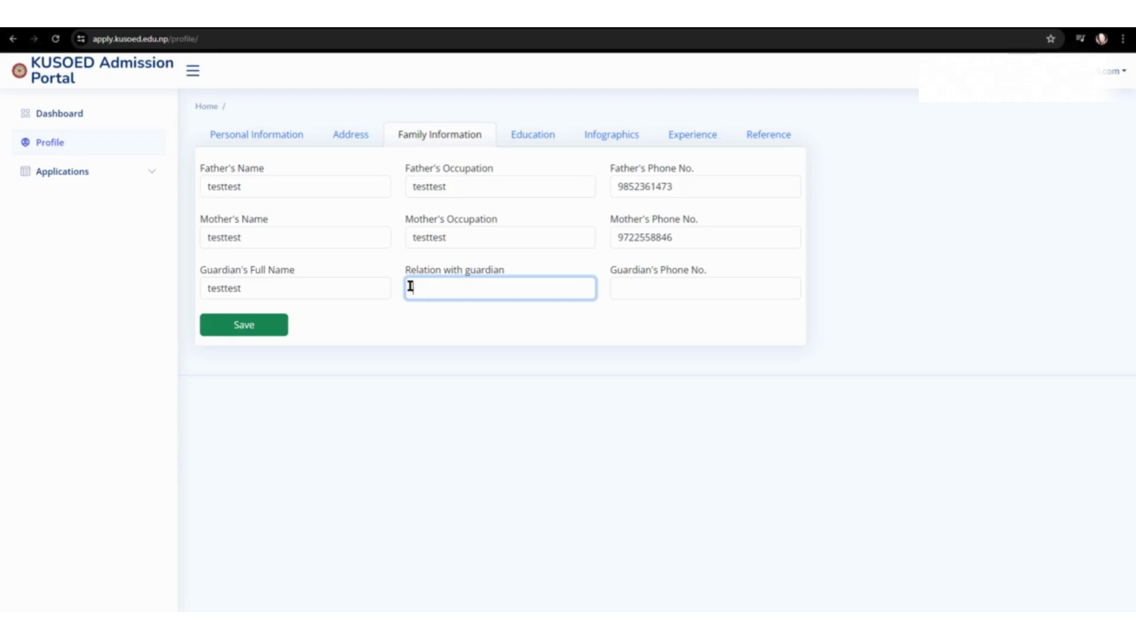
type("testtest")
left_click(700, 293)
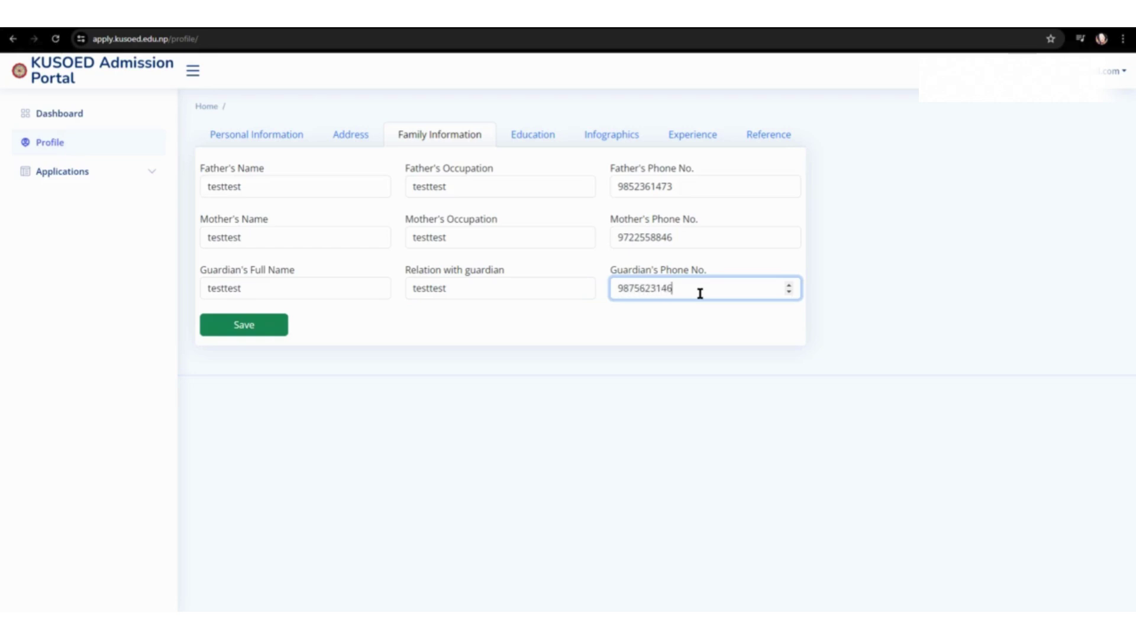
left_click(221, 330)
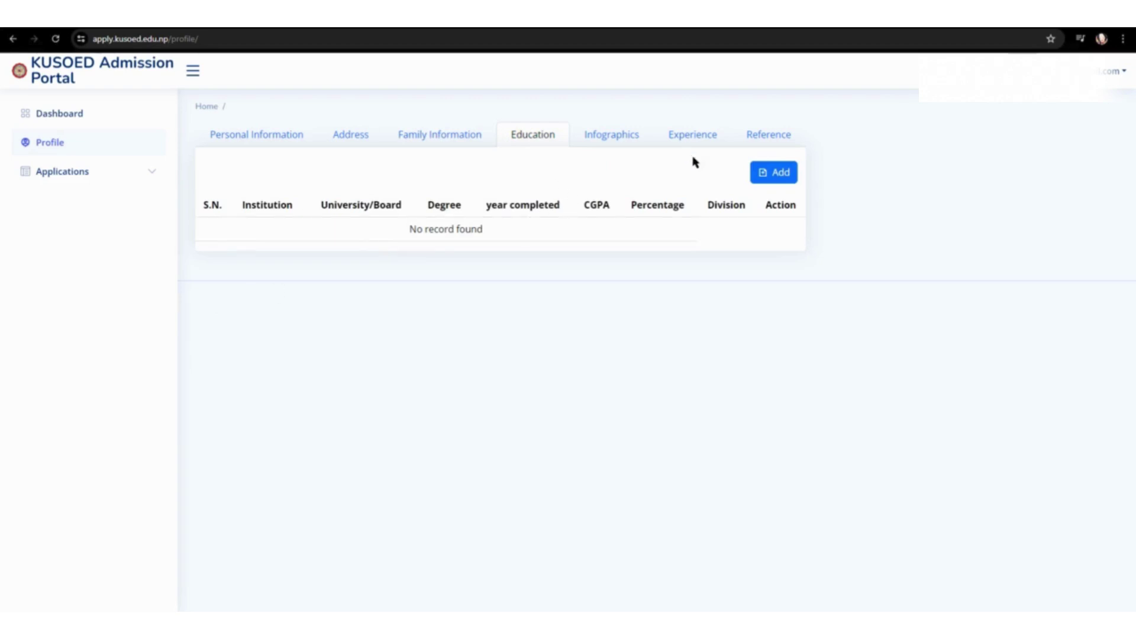
Step: Add a new education record with institution KUHS located in DHULIKHEL
left_click(775, 174)
left_click(947, 127)
type("KU")
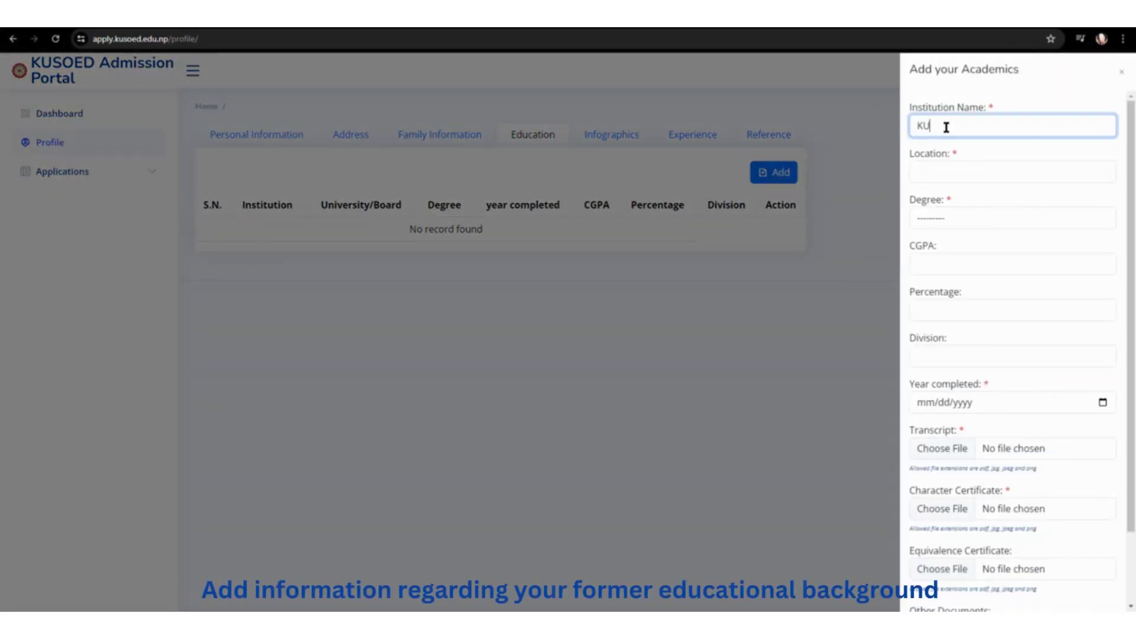
type("HS")
left_click(964, 169)
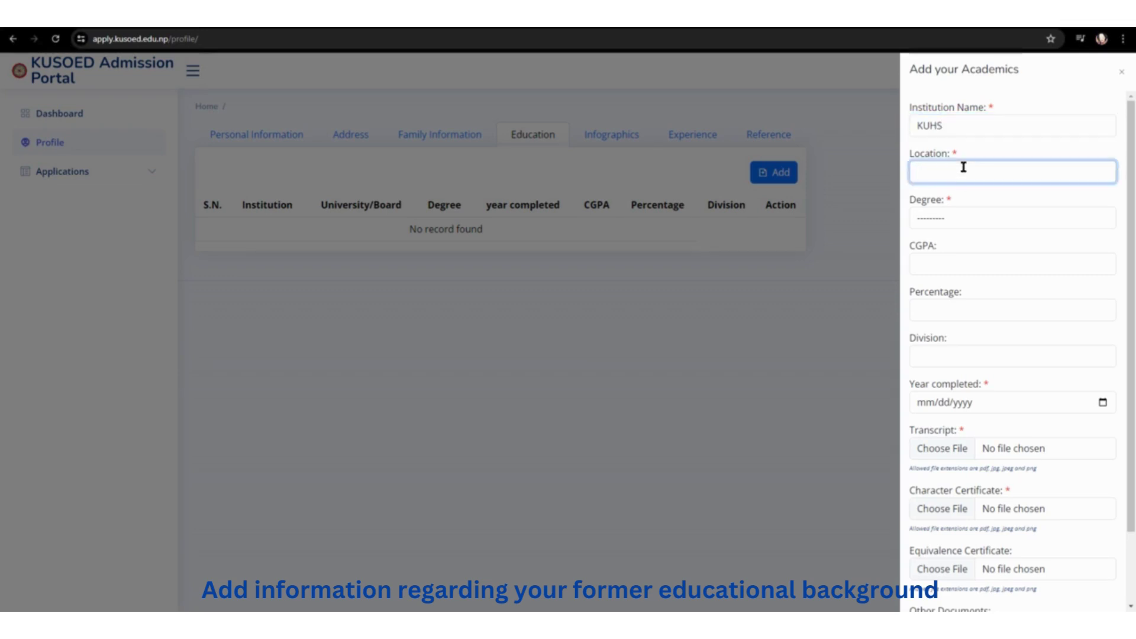
type("DHULIKHEL")
Step: Set degree +2 / HSEB, CGPA 3.55, 88 percent, 1ST DIVISION, completed 03/21/2080
left_click(921, 218)
left_click(949, 262)
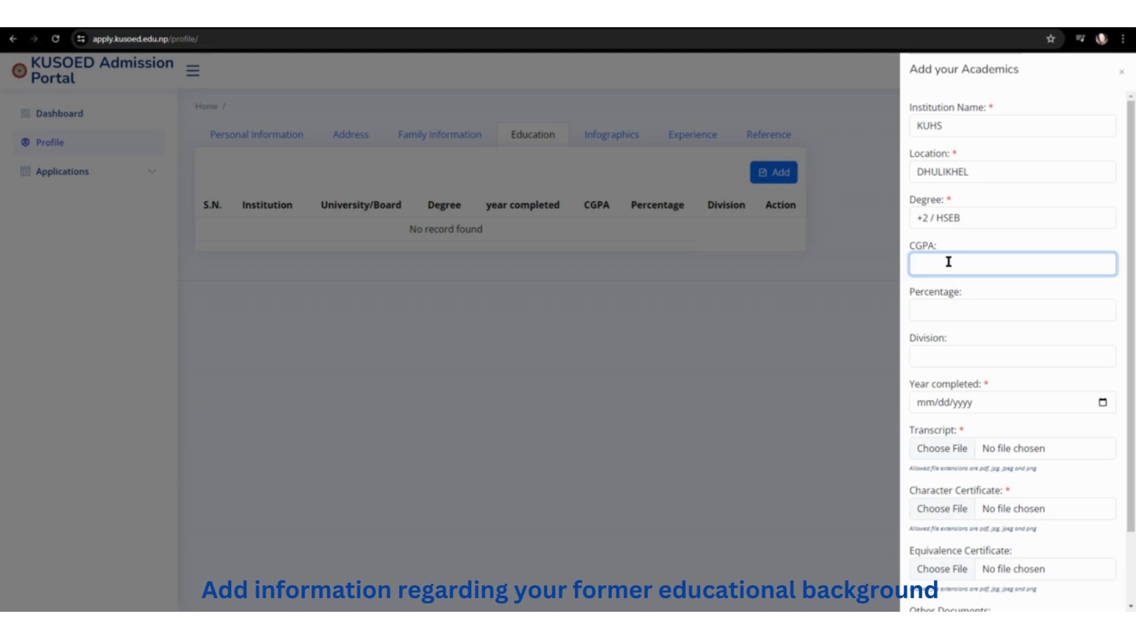
type("3.55")
left_click(993, 313)
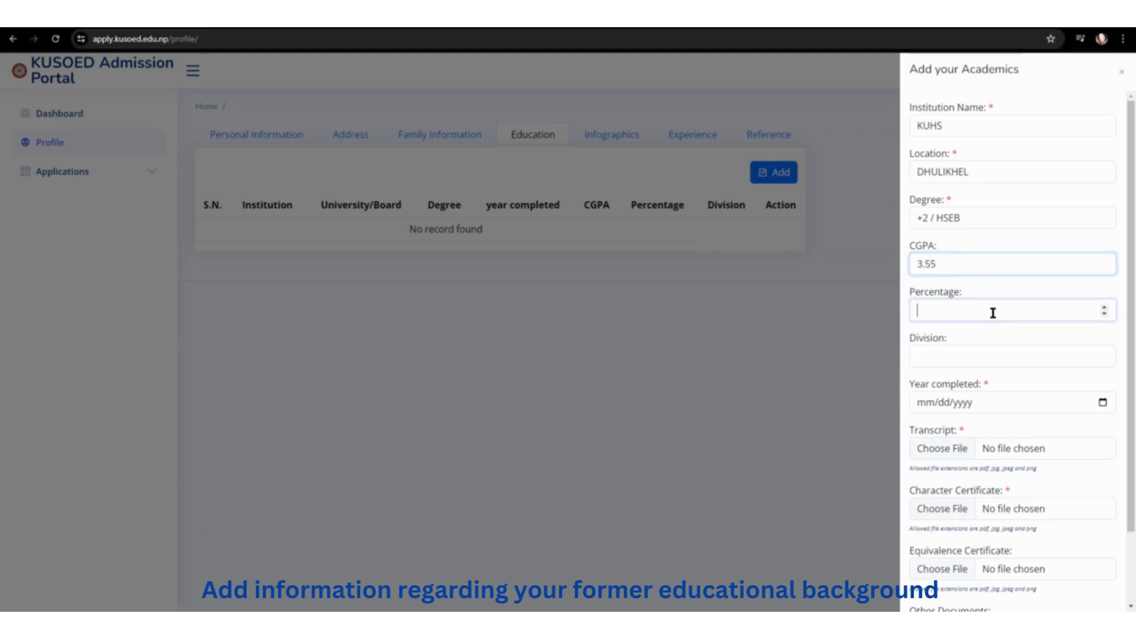
left_click(1009, 355)
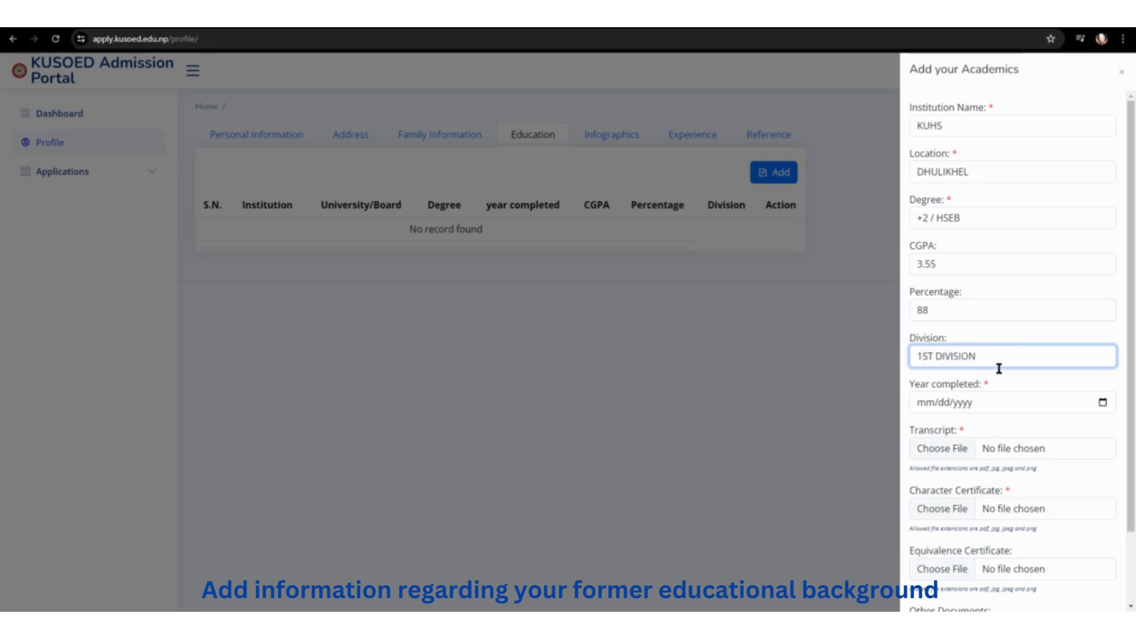
left_click(923, 403)
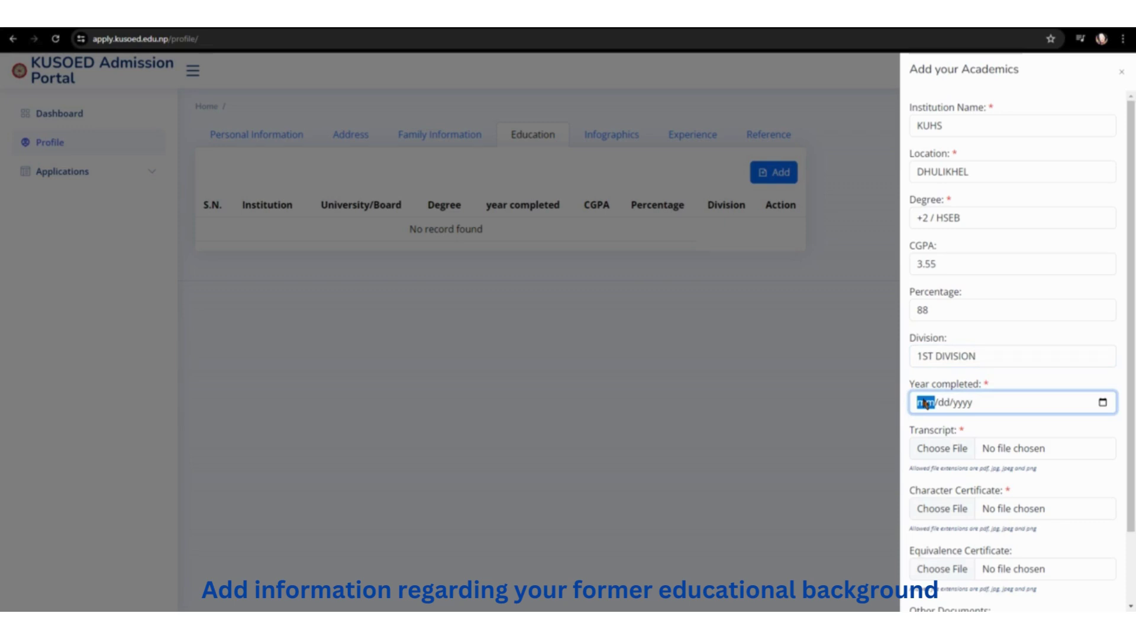
type("07/")
type("21/00")
type("20")
left_click(947, 451)
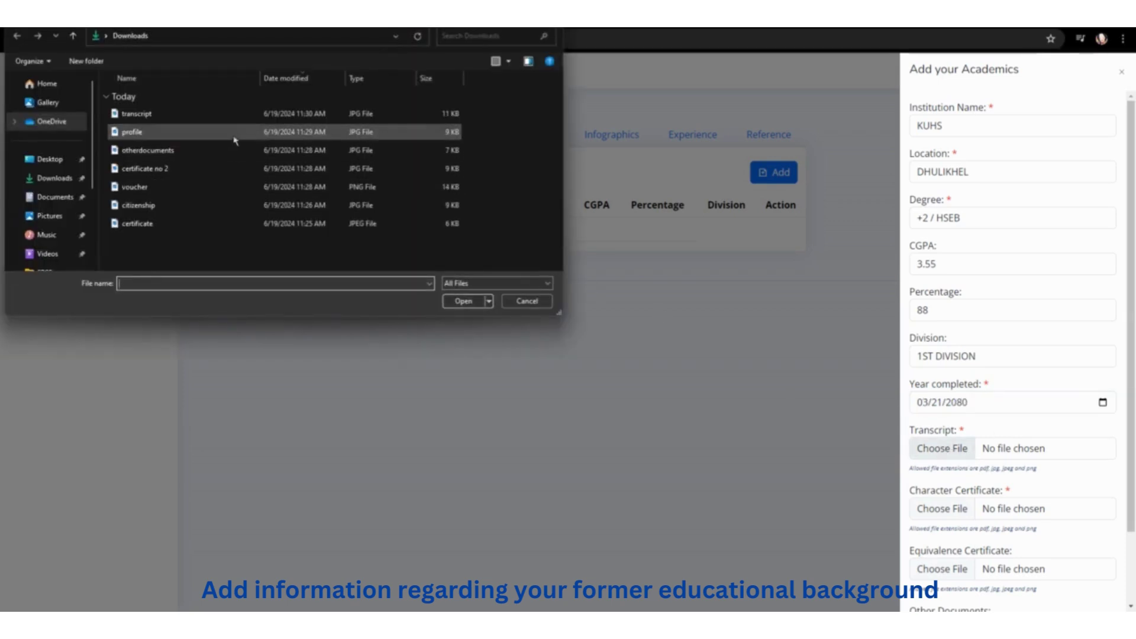
Step: Upload the transcript image and attach certificate no 2 as the character certificate
double_click(236, 115)
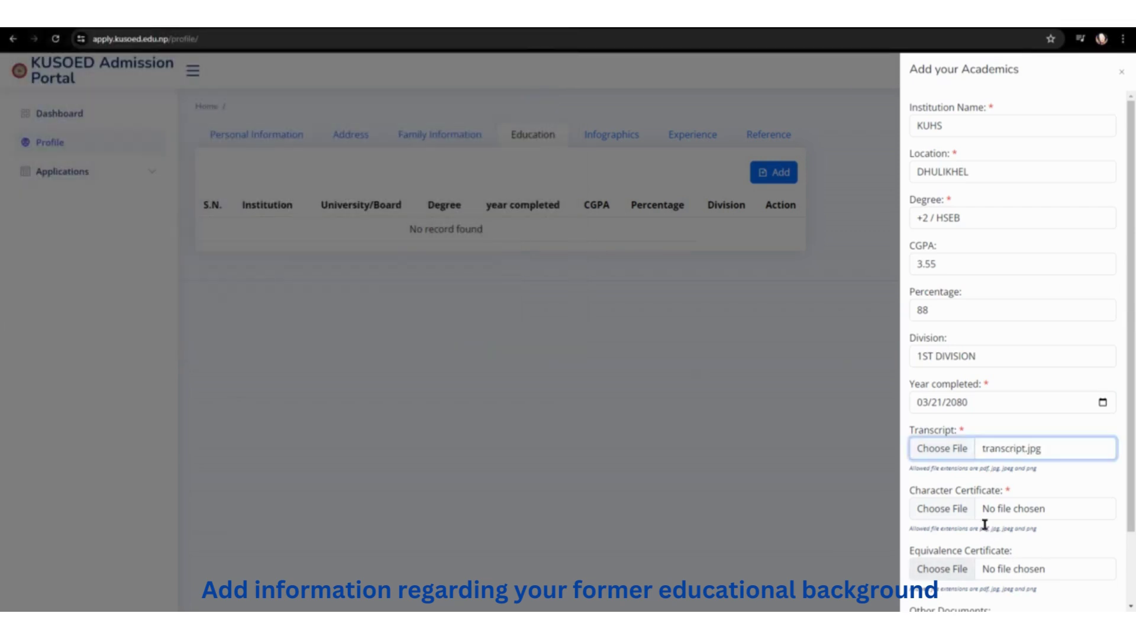
left_click(930, 513)
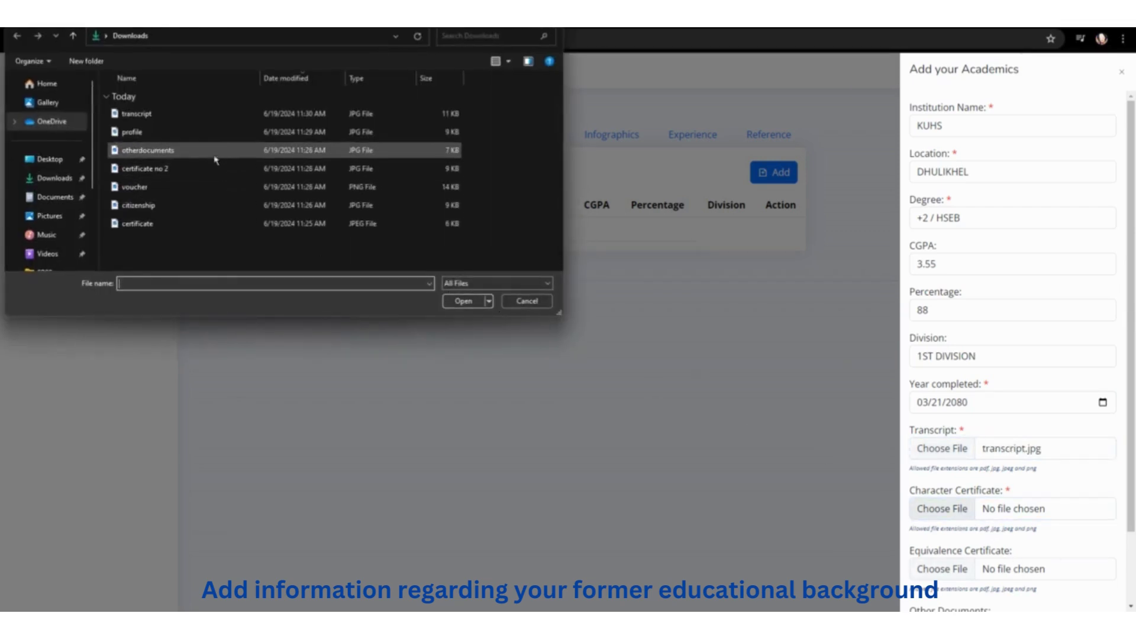
left_click(205, 171)
double_click(205, 171)
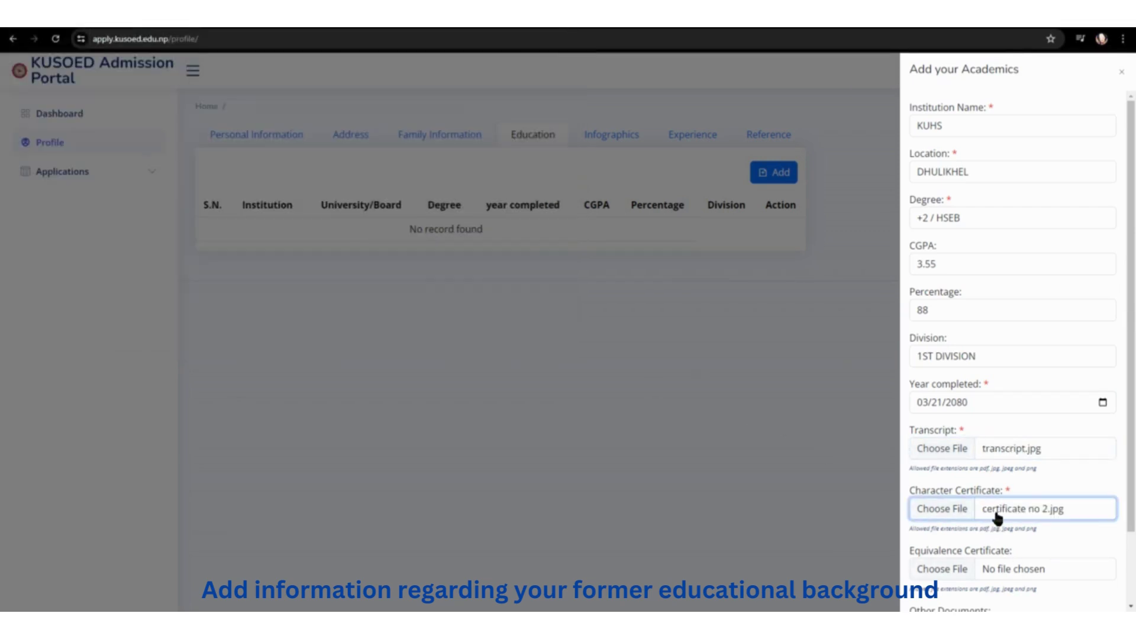
scroll(949, 519, "down", 1)
Step: Attach the equivalence certificate and otherdocuments image, then add the academic record
left_click(924, 510)
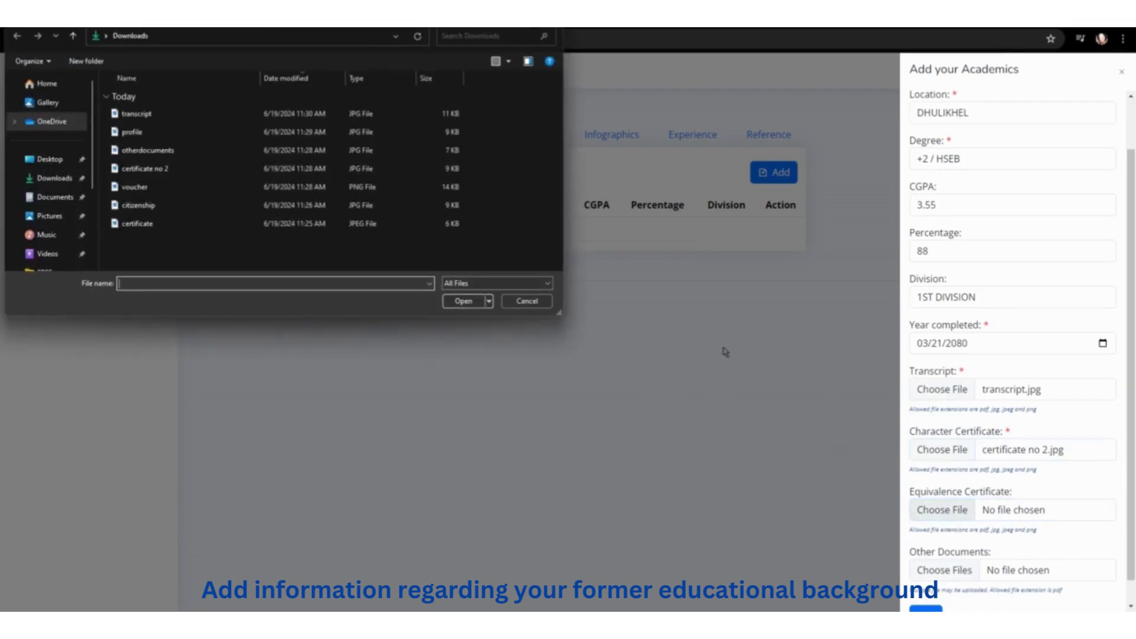
double_click(281, 224)
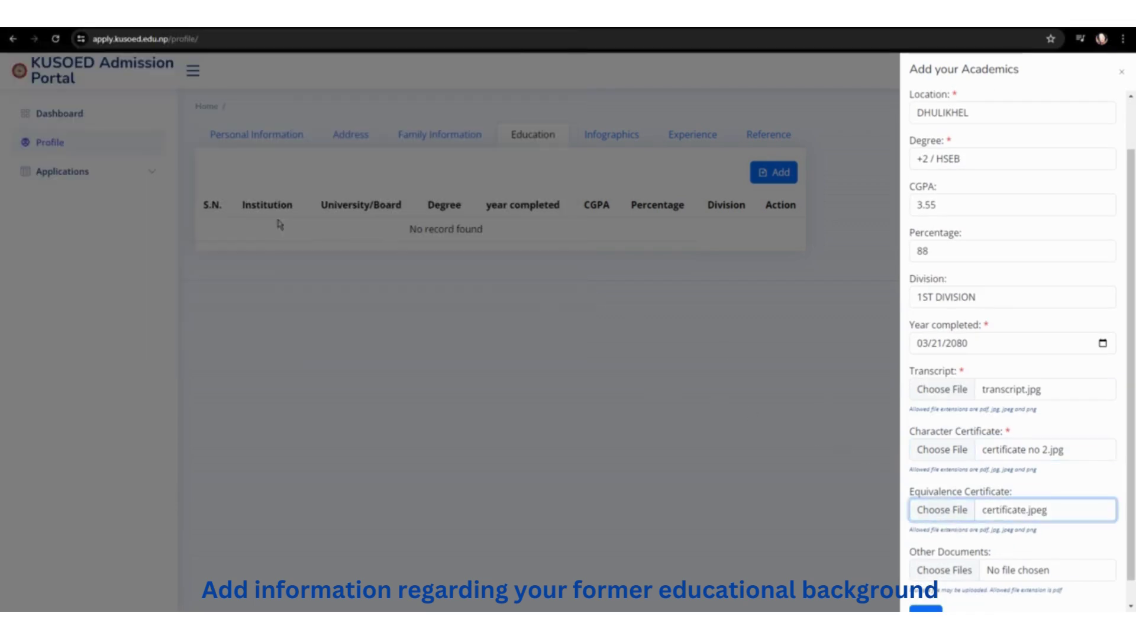
scroll(939, 519, "down", 1)
left_click(955, 551)
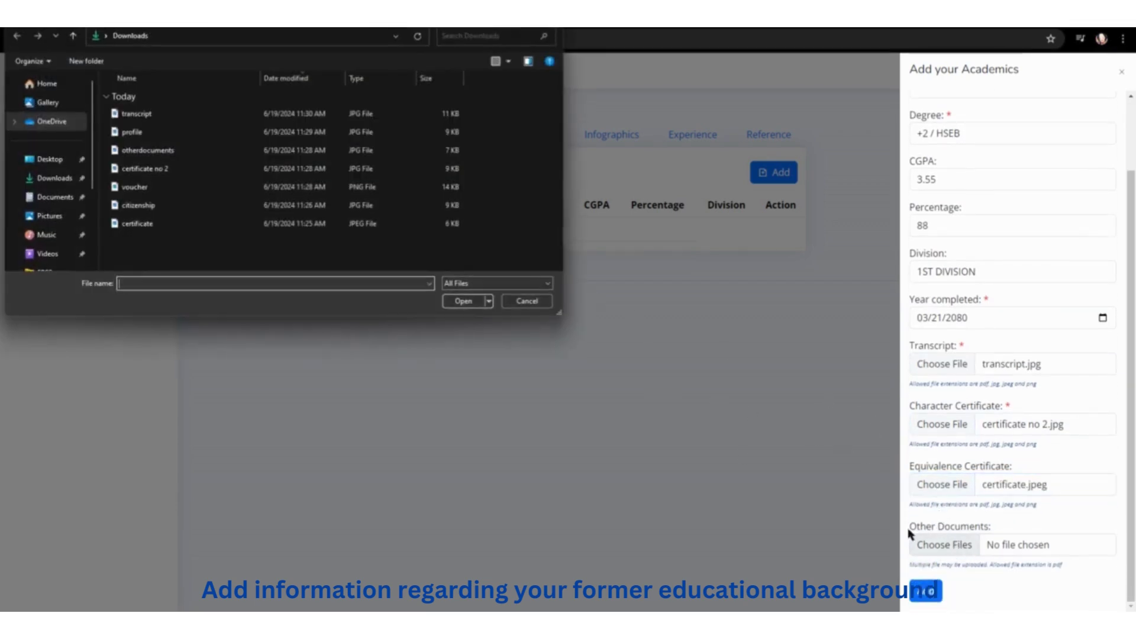
left_click(172, 150)
double_click(172, 150)
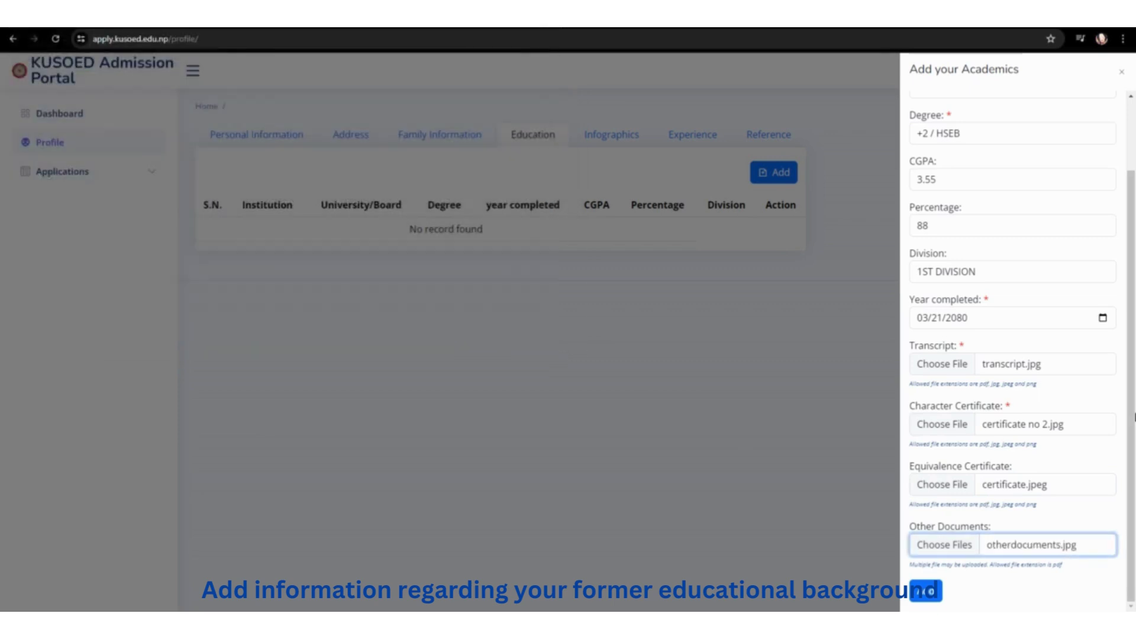
left_click(926, 591)
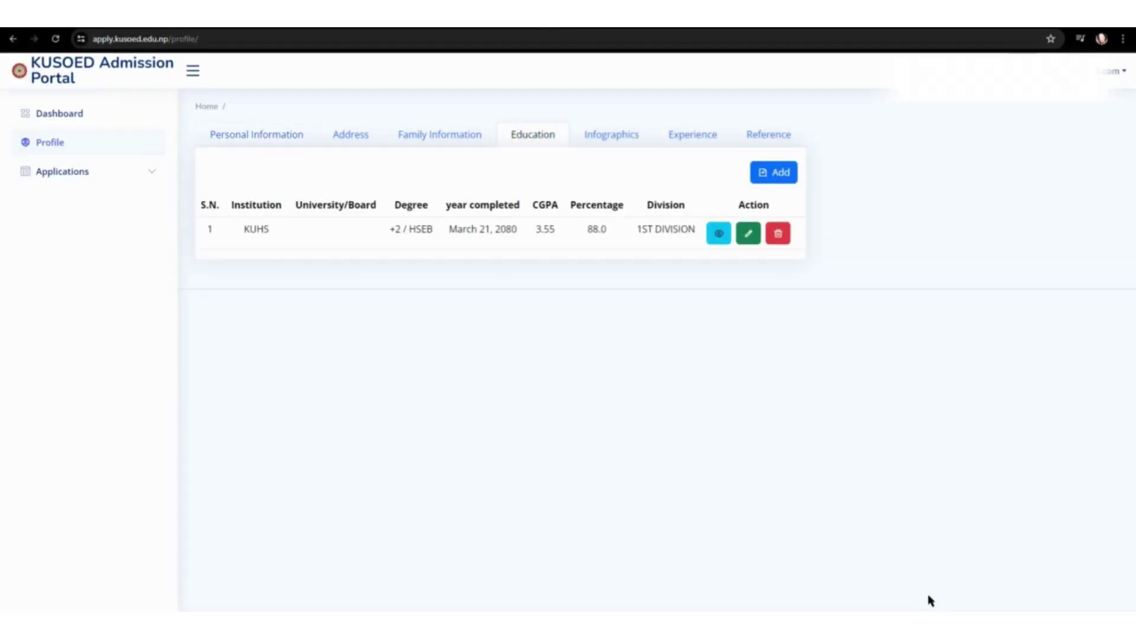
Step: In Infographics, untick Wireless (WiFi) or WiMAX, leaving only No Device, and save
left_click(616, 139)
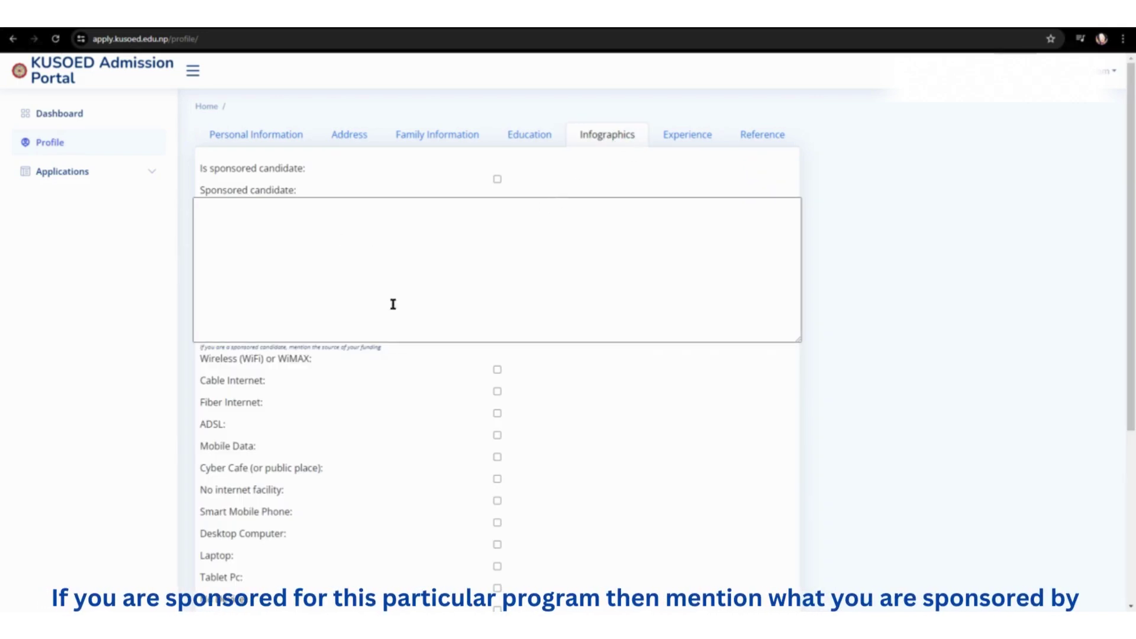
scroll(391, 201, "down", 5)
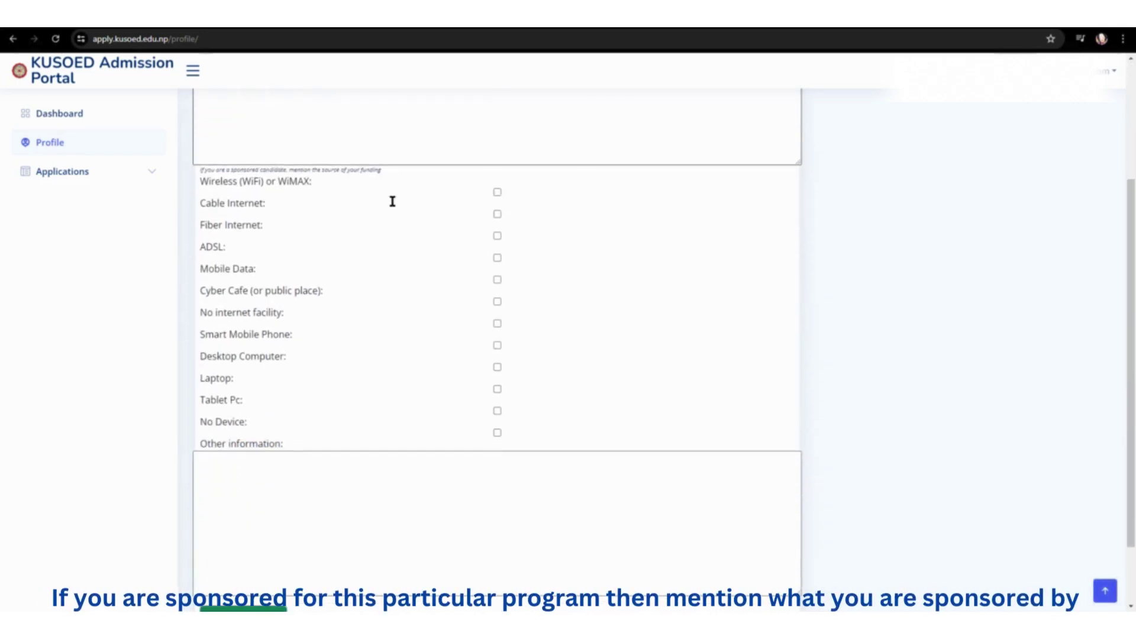
scroll(393, 203, "up", 3)
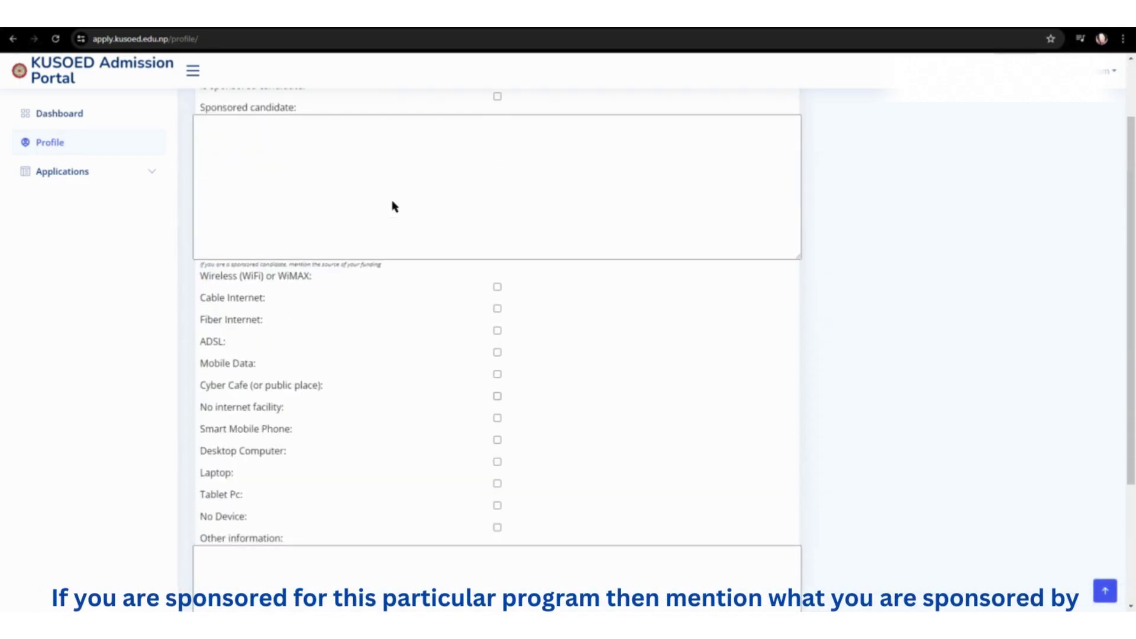
scroll(393, 203, "down", 2)
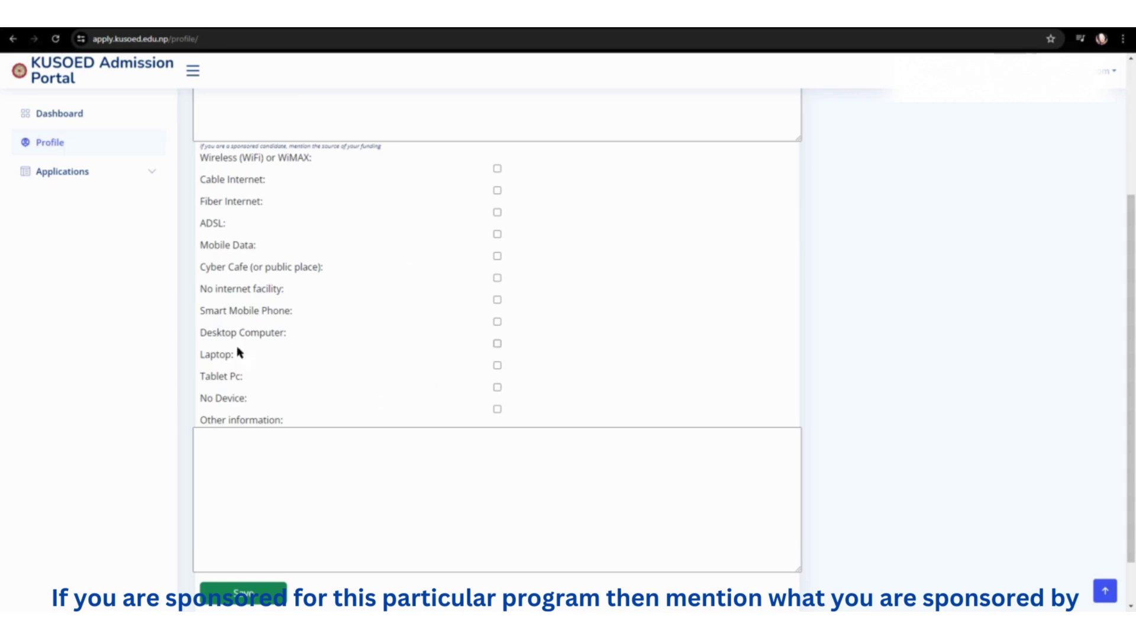
scroll(497, 406, "up", 3)
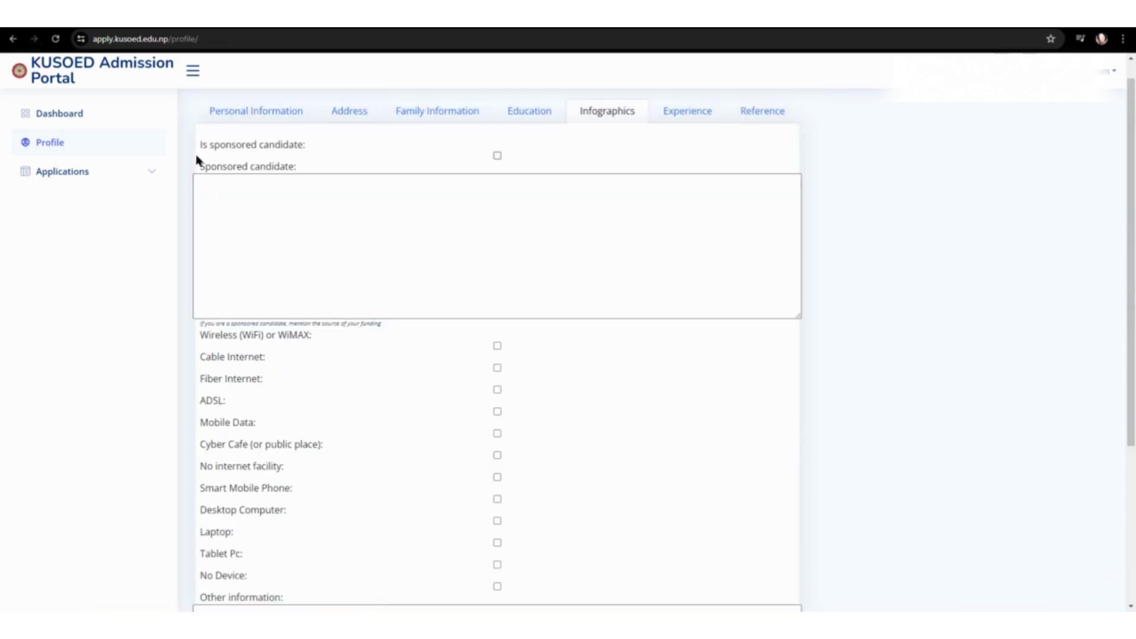
left_click_drag(200, 323, 357, 353)
left_click(358, 335)
scroll(474, 352, "down", 2)
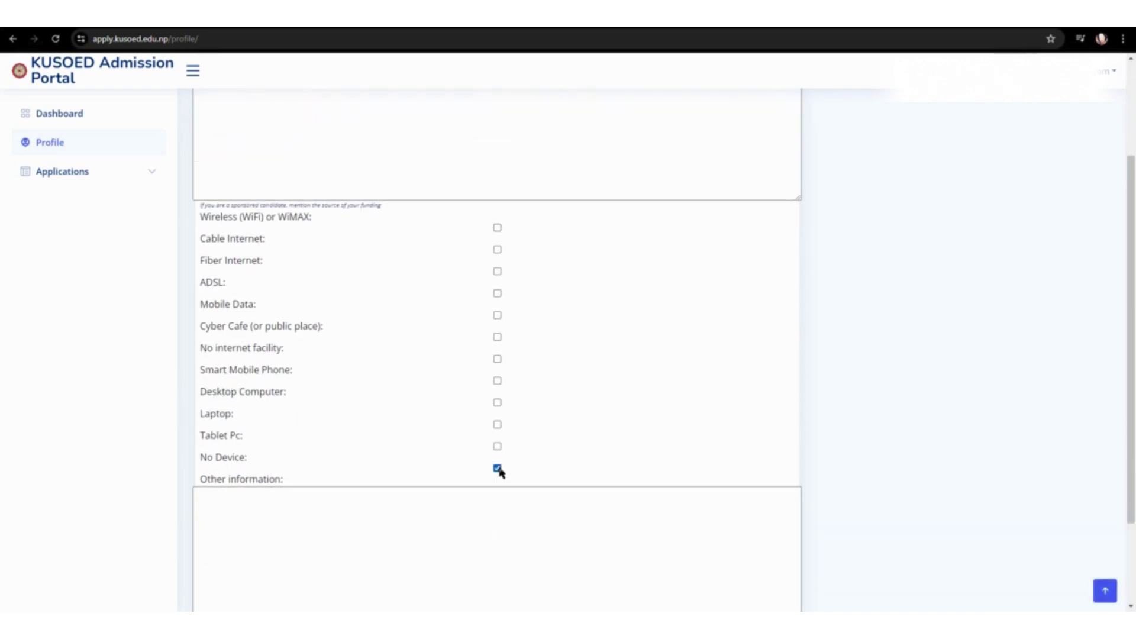
scroll(499, 472, "down", 2)
left_click(276, 543)
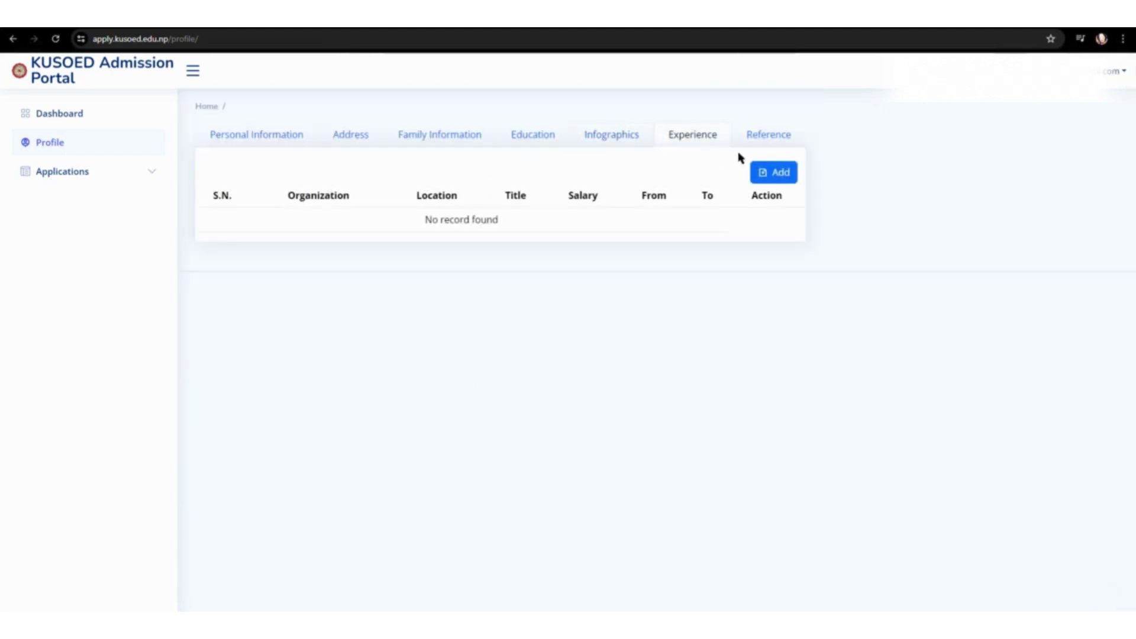
Step: Open the B Ed in TCSOL with a minor in TESOL program from All Applications
left_click(110, 171)
left_click(110, 197)
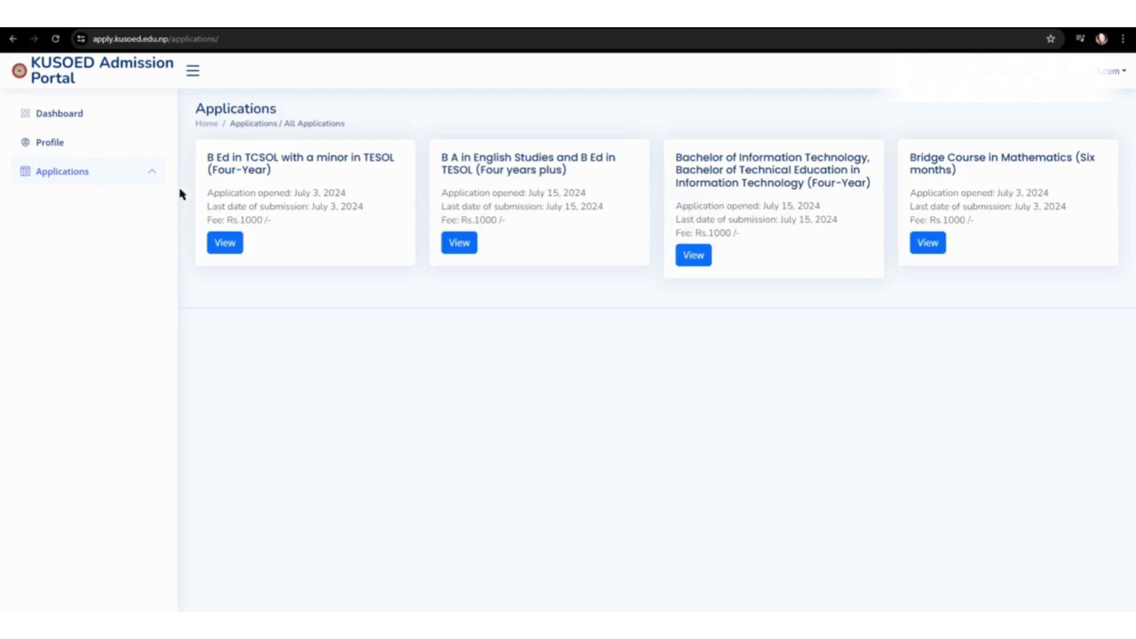
left_click(229, 249)
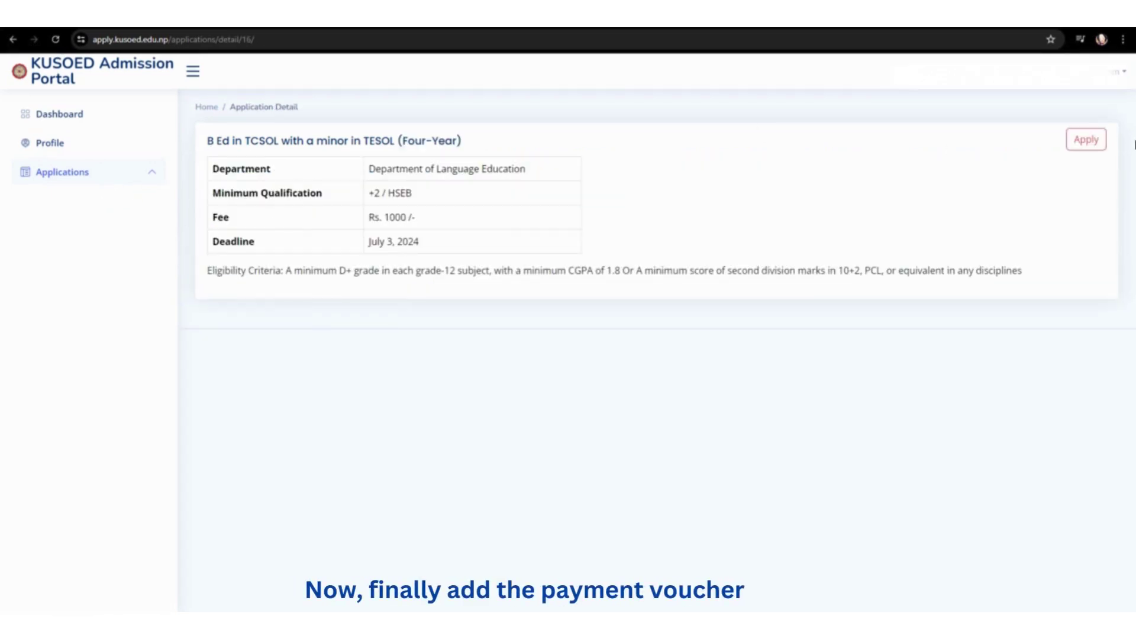
Step: Apply to the program with voucher.png attached as the payment voucher
left_click(1070, 143)
left_click(940, 141)
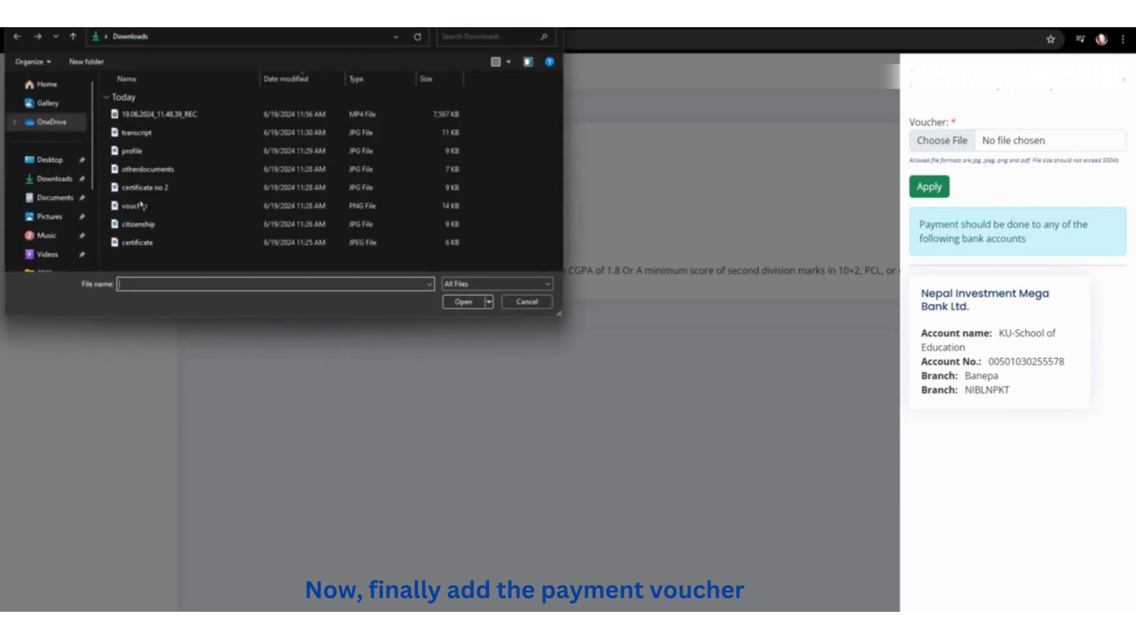
left_click(135, 206)
left_click(464, 302)
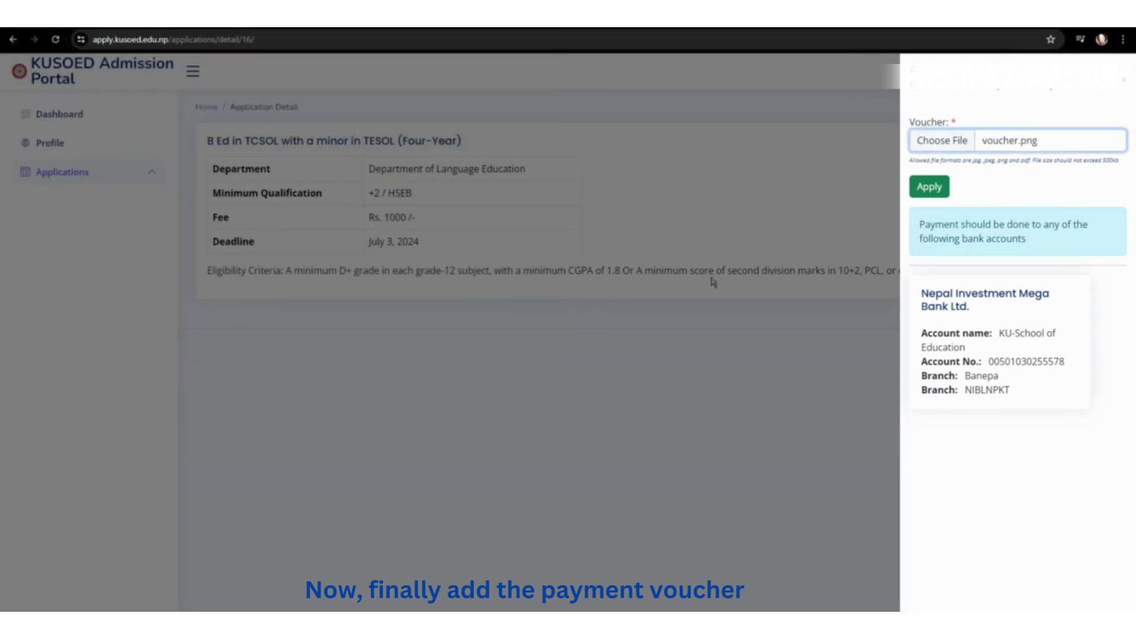
left_click(930, 189)
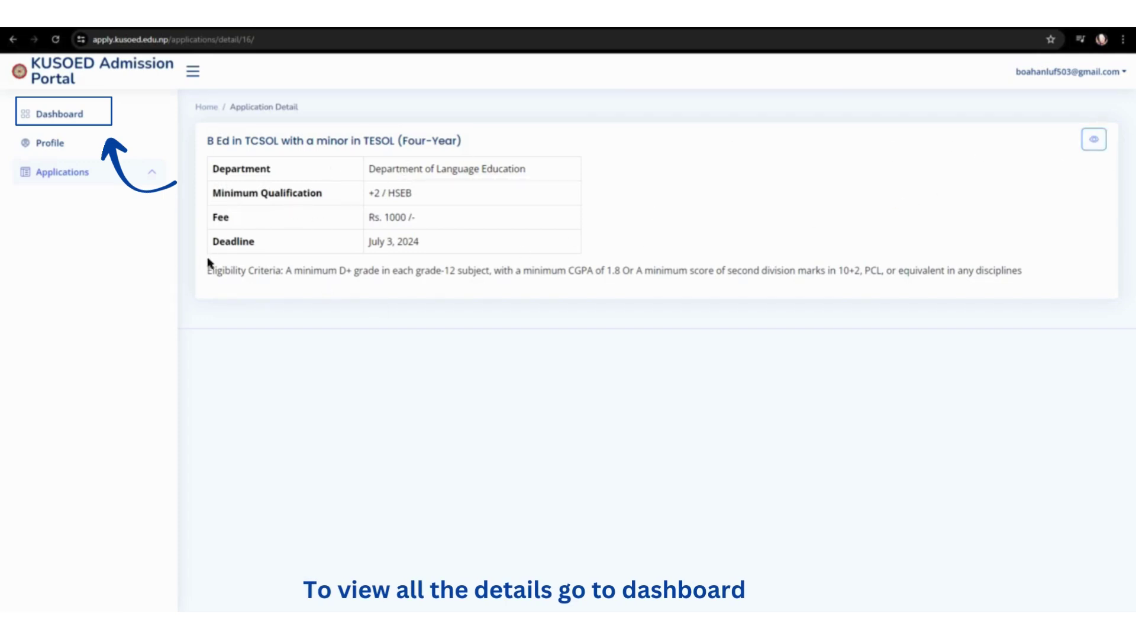
Step: Check the dashboard counts, then review the Applied, Approved and All Applications lists before returning
left_click(79, 115)
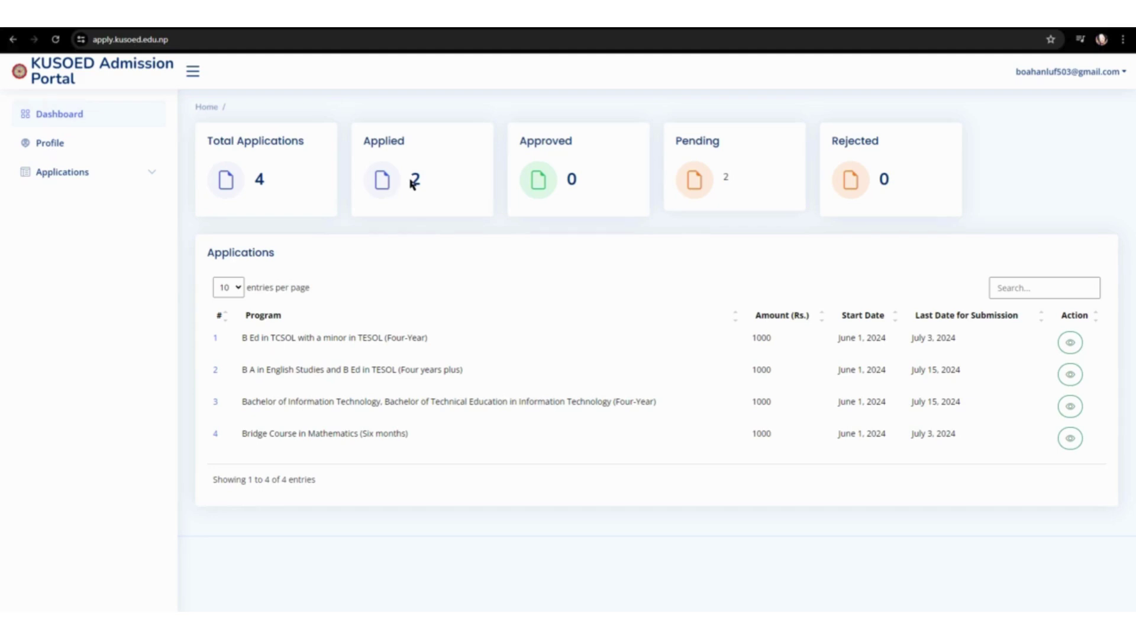
left_click(160, 177)
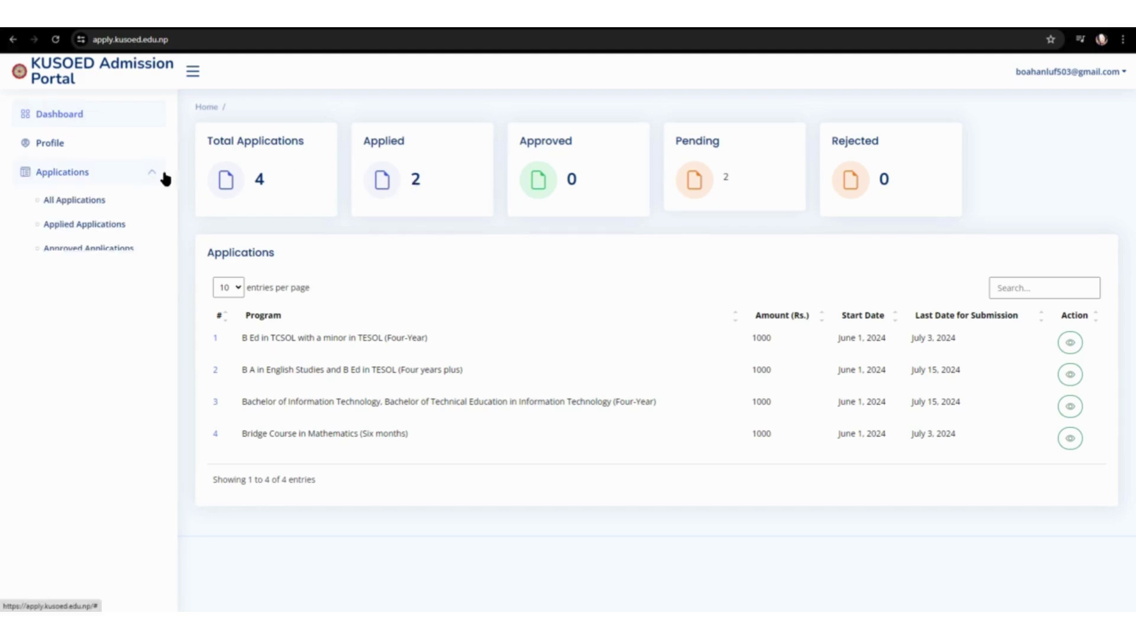
left_click(130, 228)
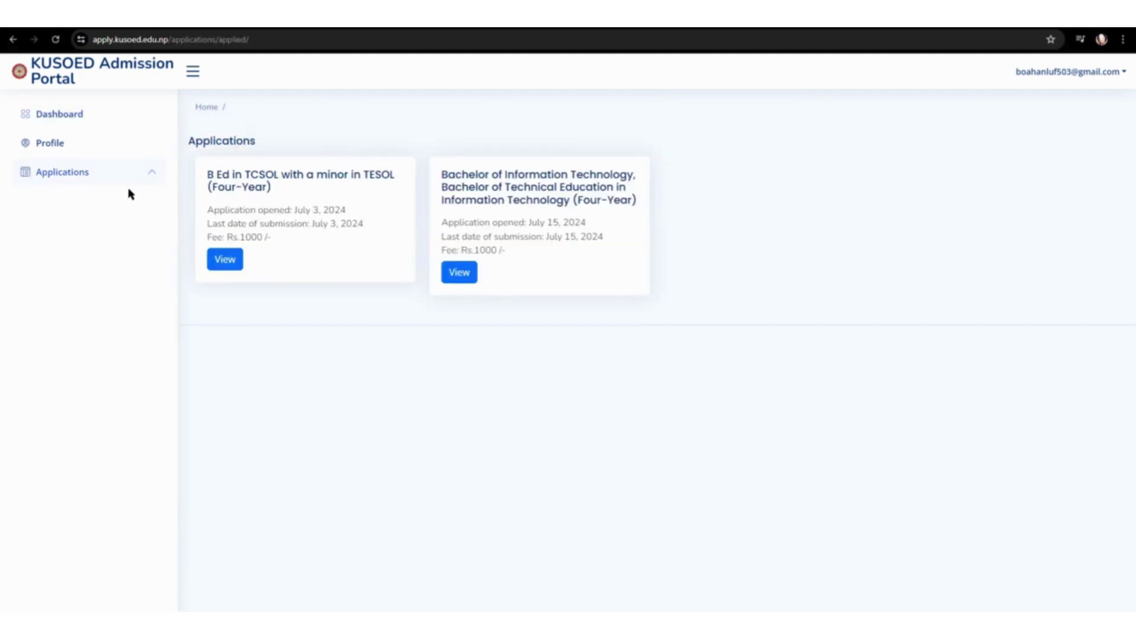
left_click(64, 173)
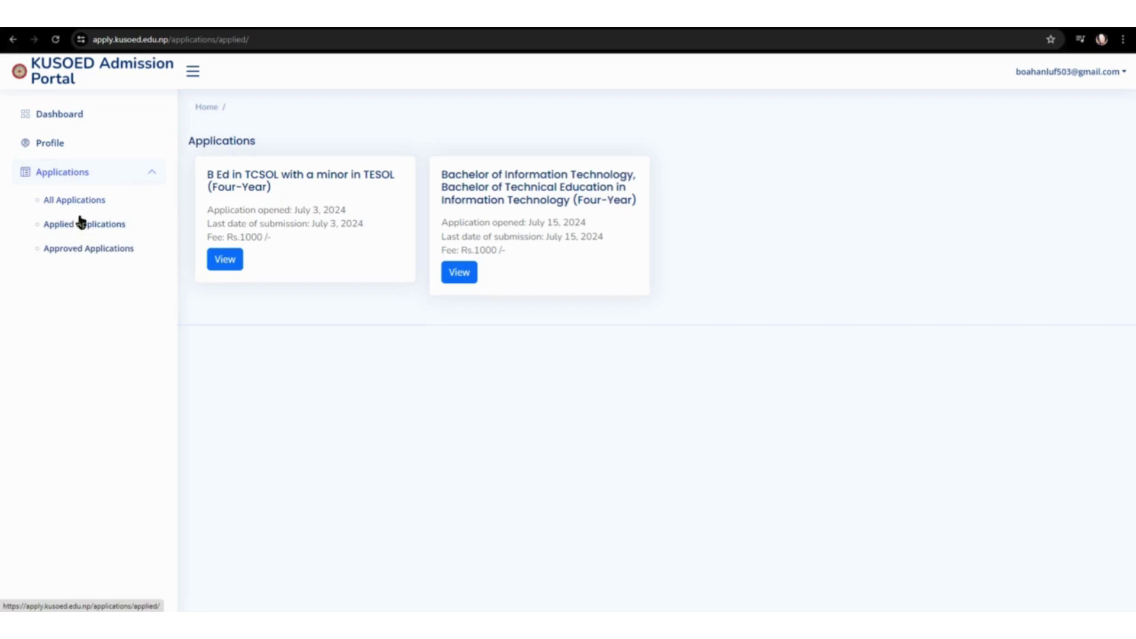
left_click(86, 250)
left_click(105, 172)
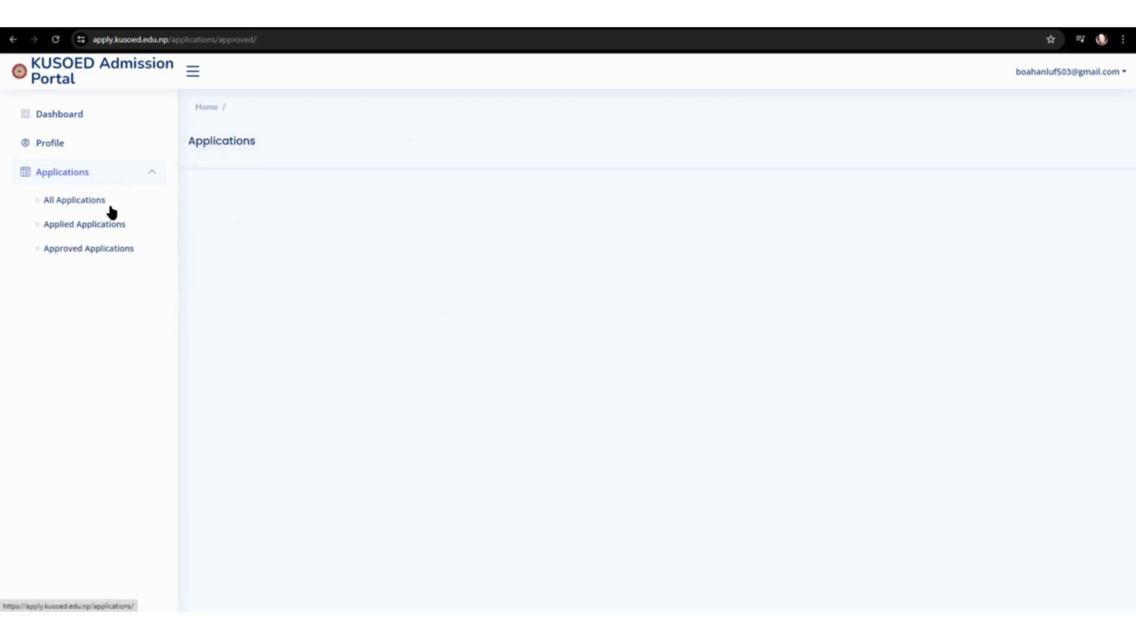
left_click(113, 204)
left_click(138, 118)
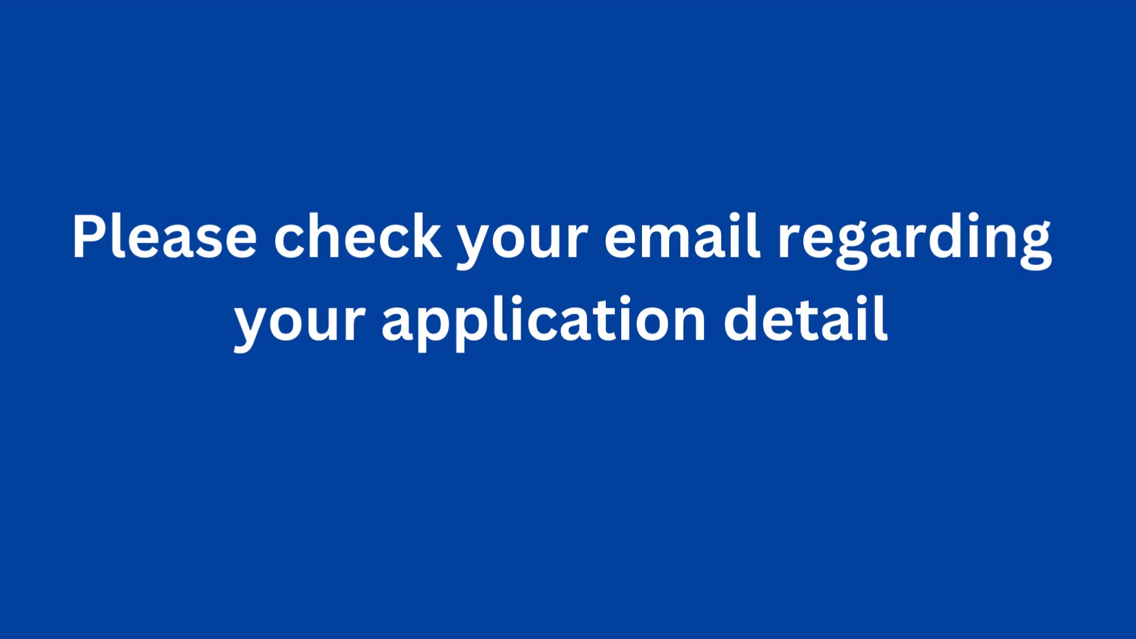